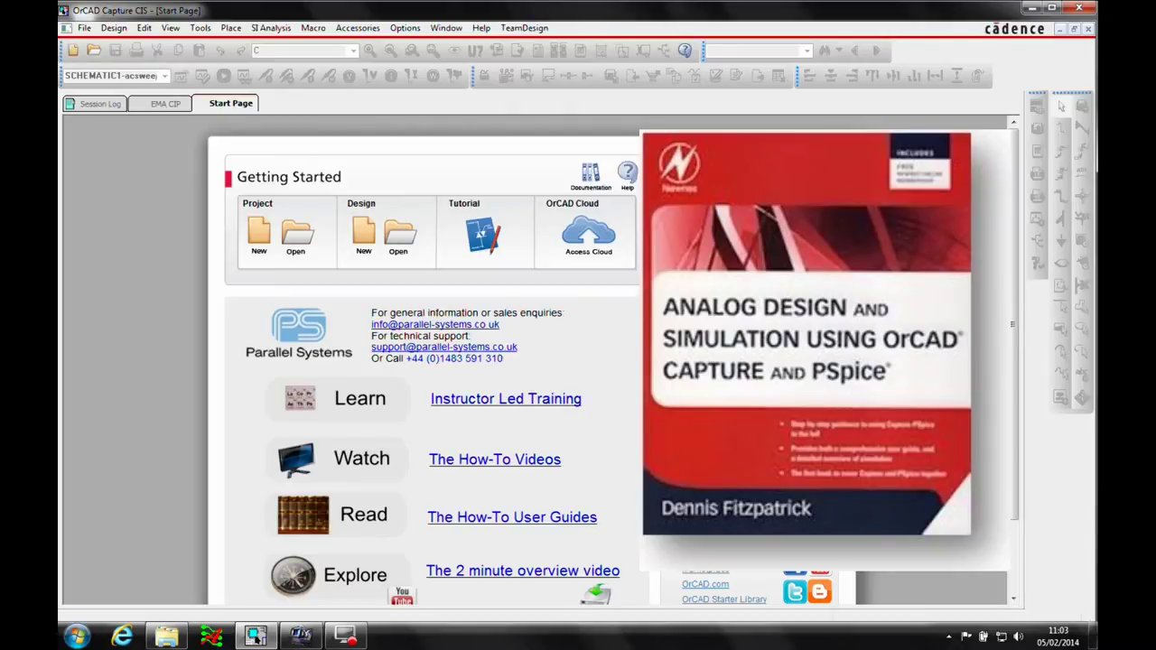
Step: Create a blank Analog or Mixed A/D project named 'tnotch' with its empty PAGE1 schematic
left_click(267, 237)
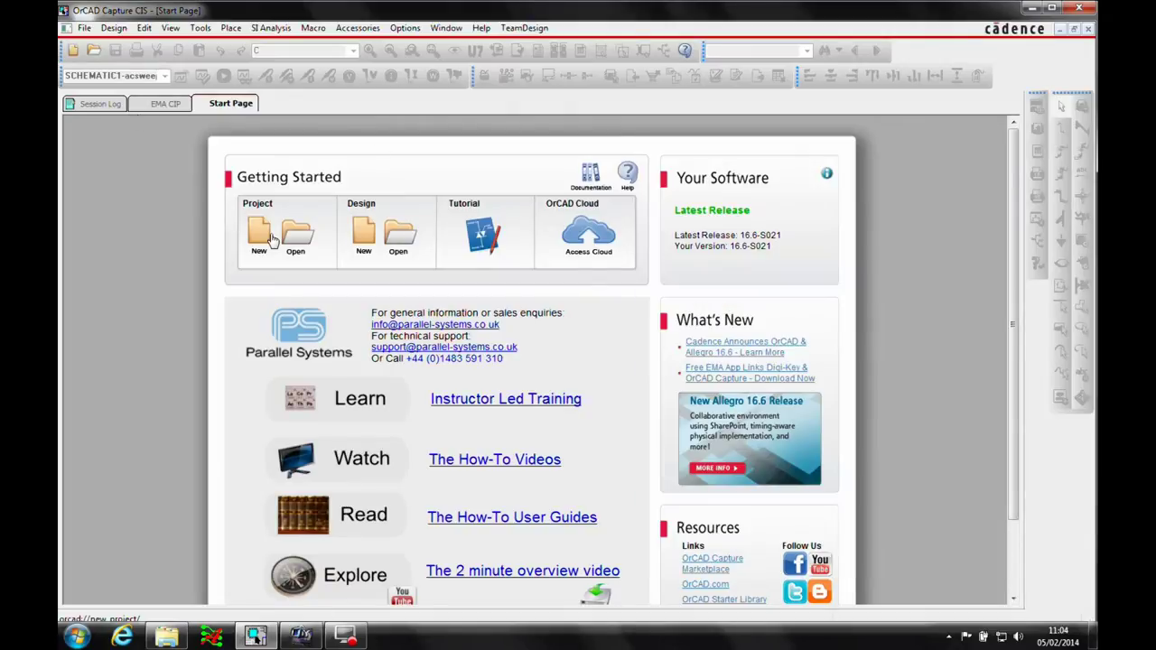
left_click(454, 221)
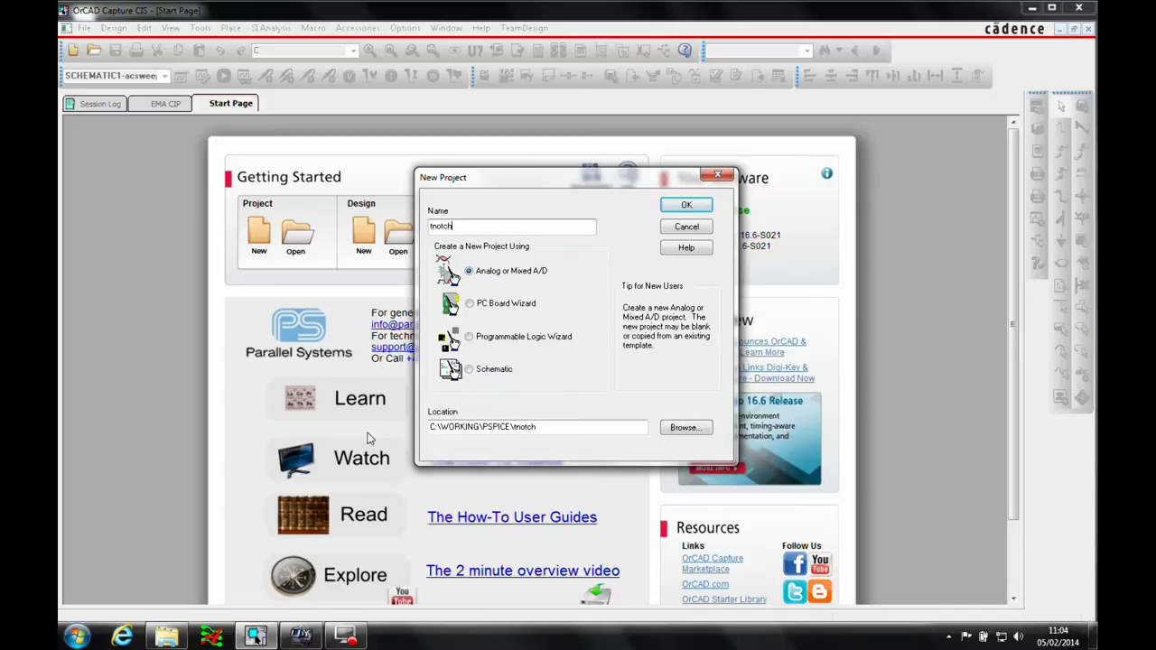
left_click(684, 207)
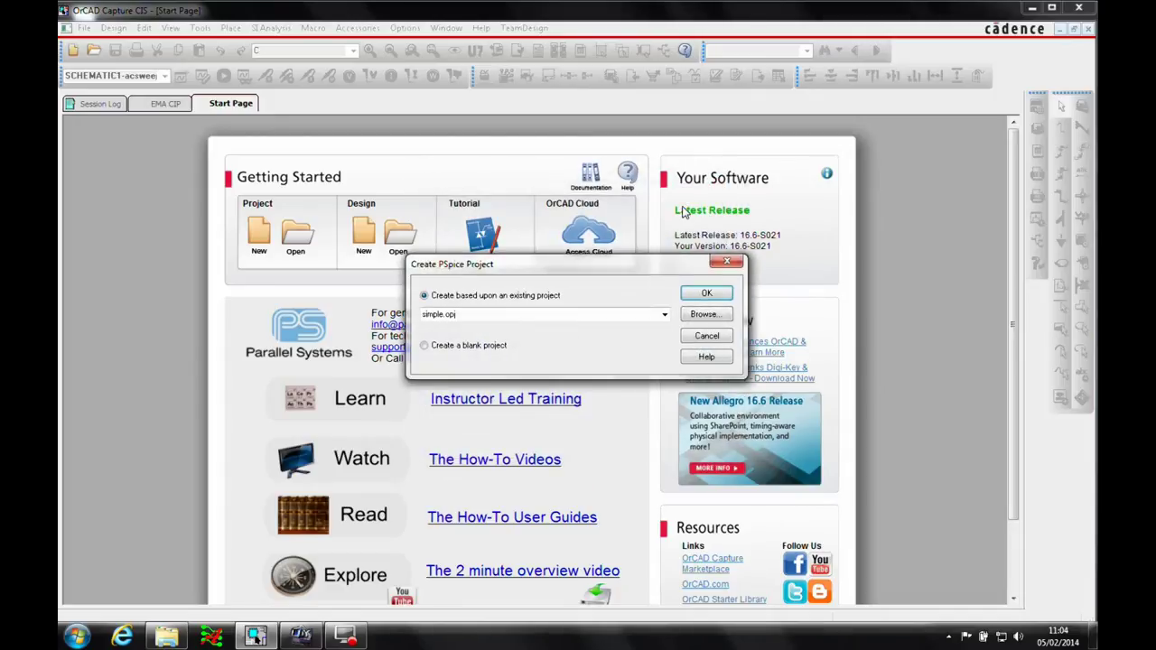
left_click(426, 346)
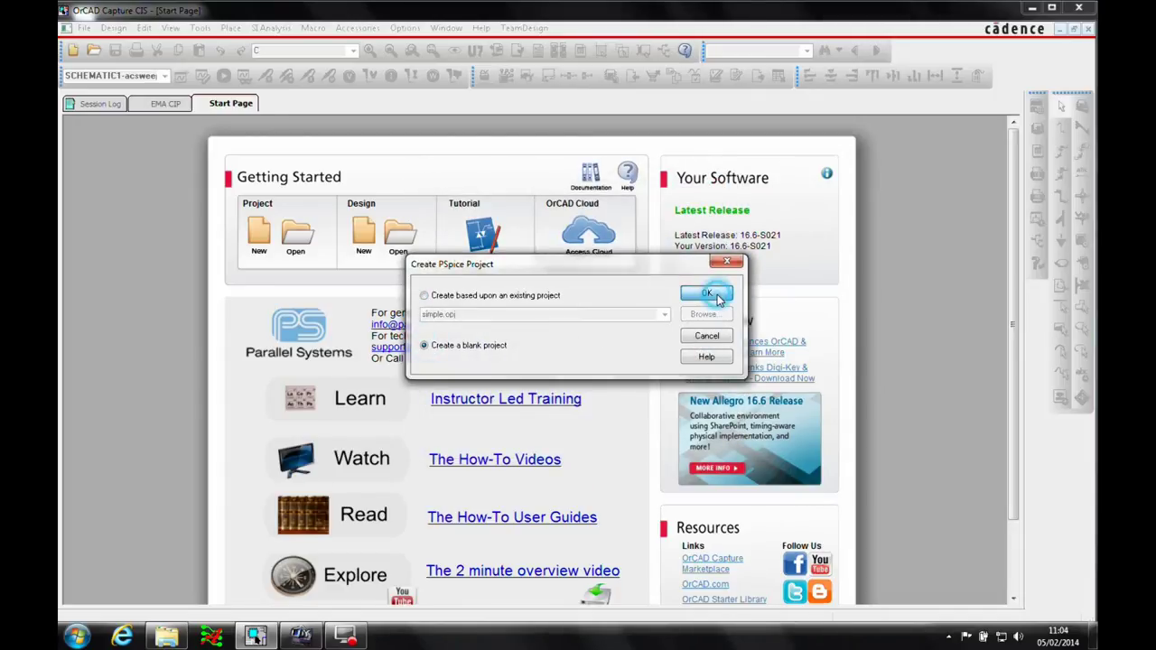
left_click(717, 295)
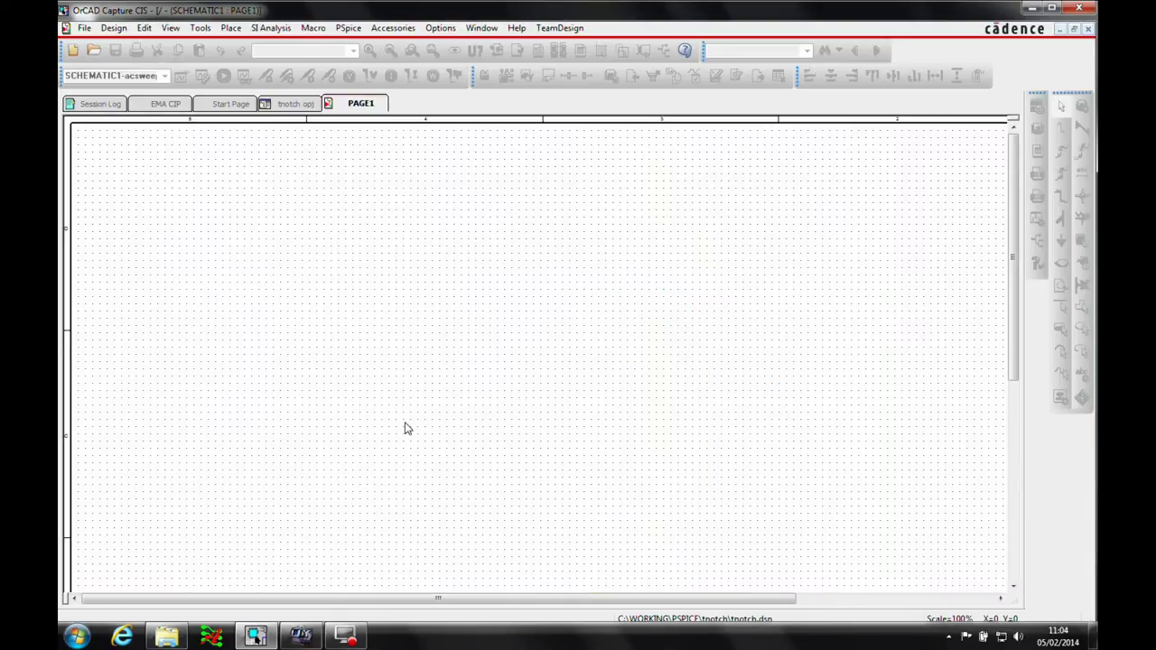
Step: Place an AC voltage source V1 from PSpice Component > Source > Voltage Sources on the schematic
left_click(230, 28)
left_click(245, 69)
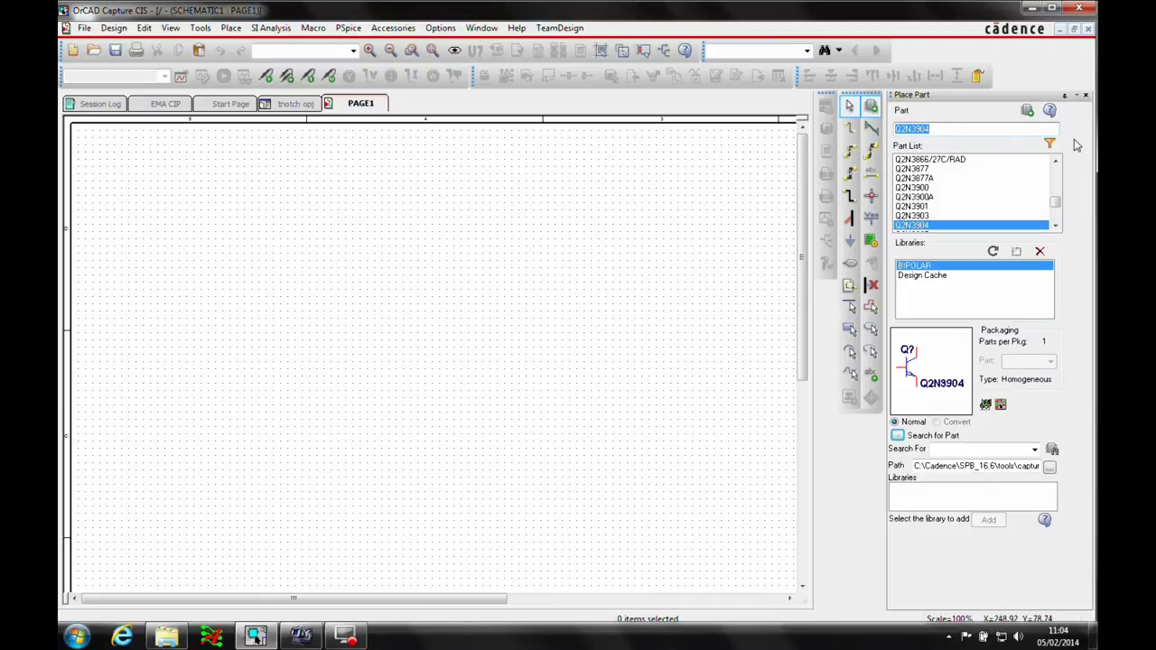
left_click(1087, 97)
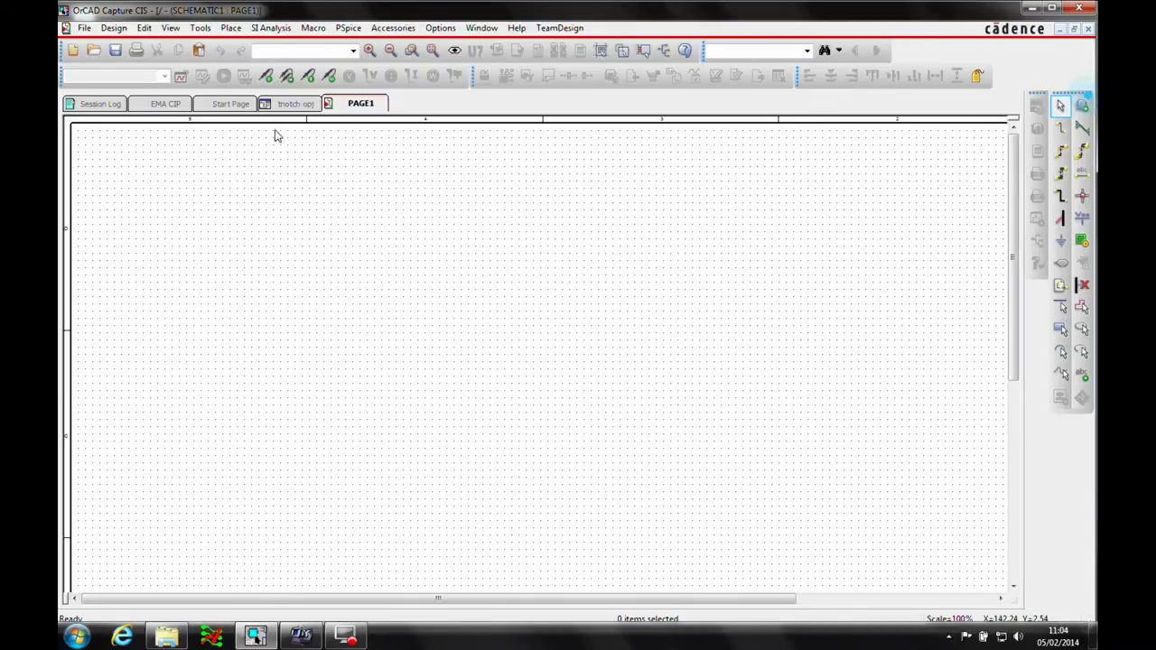
left_click(230, 28)
mouse_move(254, 93)
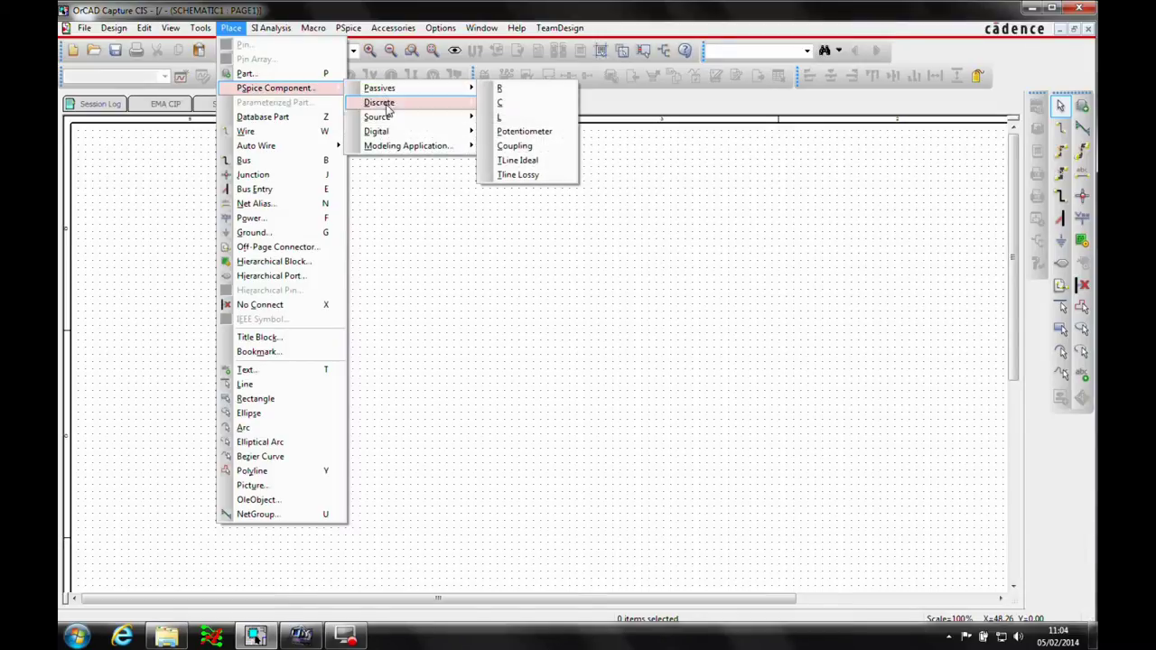
mouse_move(386, 120)
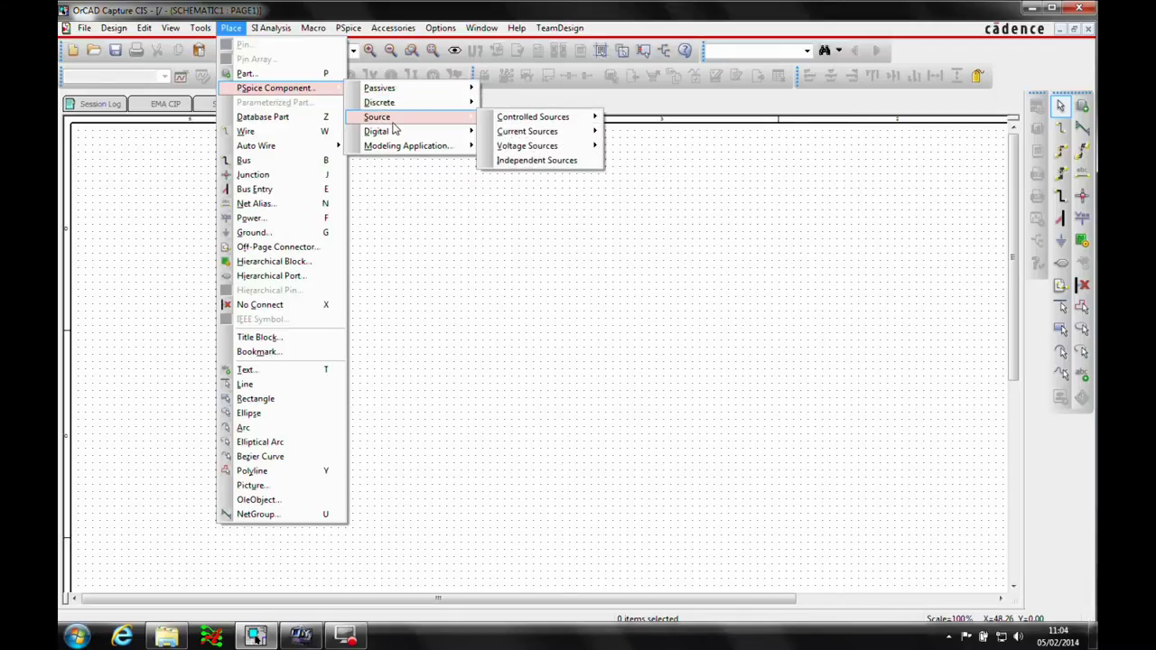
mouse_move(533, 145)
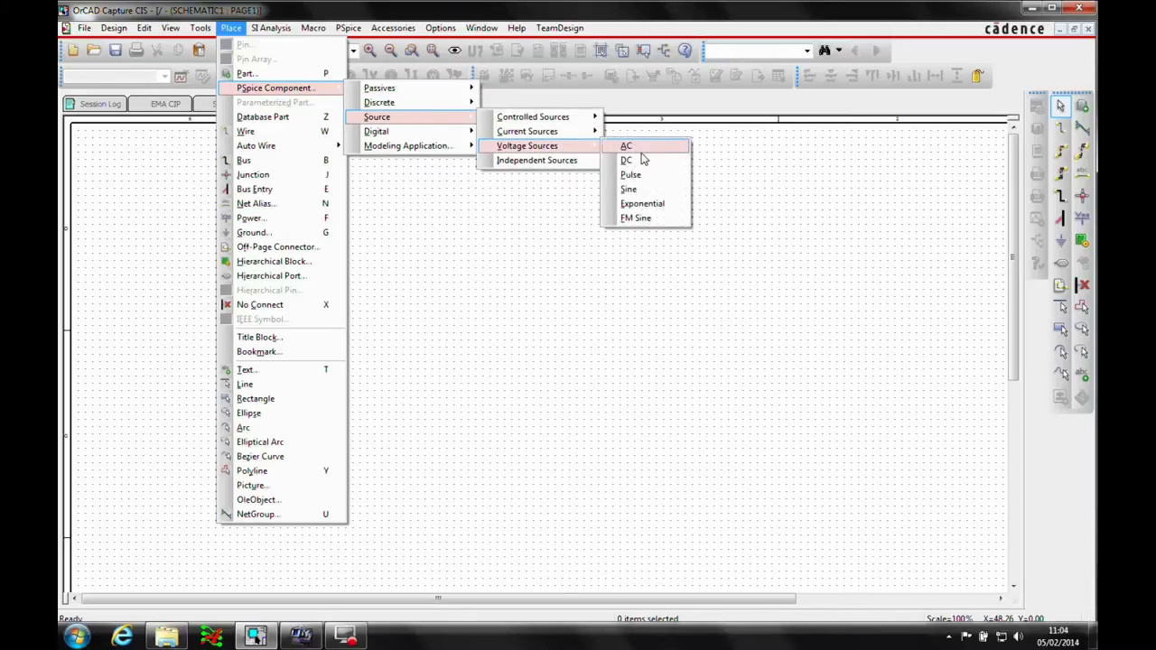
left_click(639, 149)
left_click(305, 273)
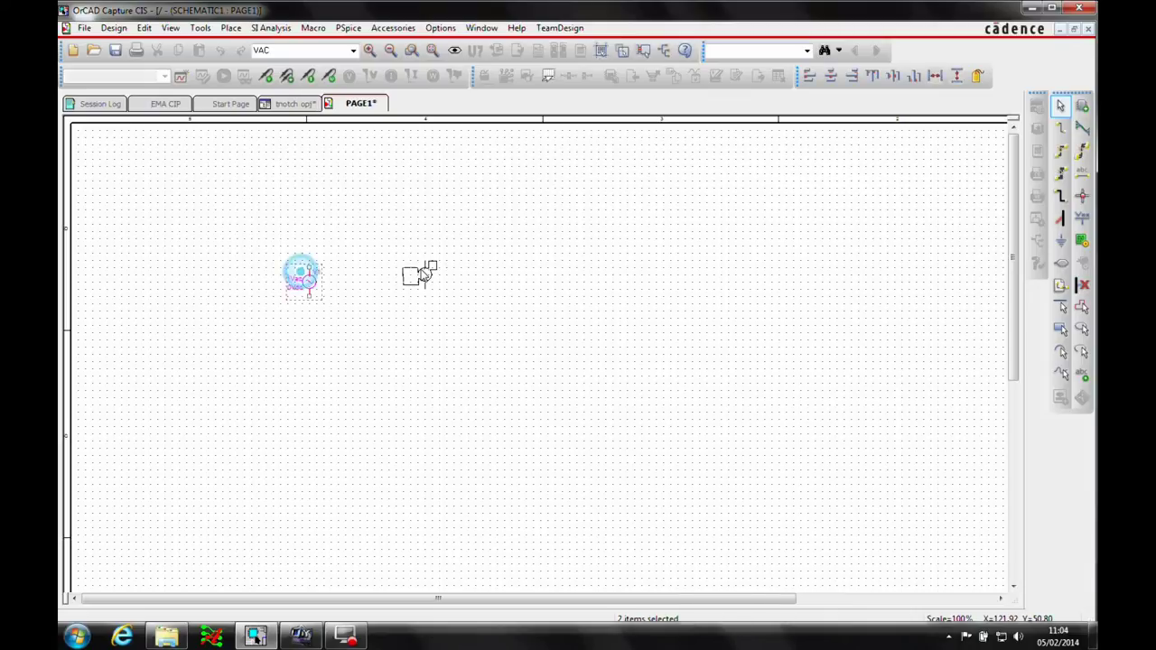
key("Escape")
Step: Add a 0/SOURCE ground below V1 and drag it down so a wire joins them
left_click(1060, 241)
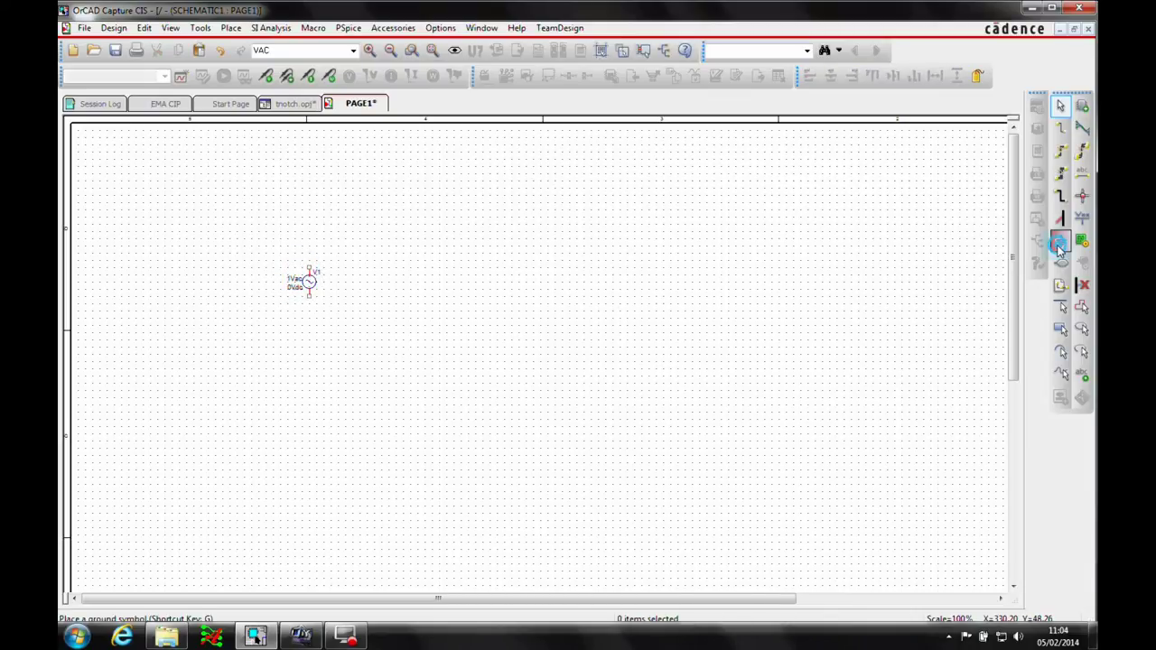
left_click(459, 293)
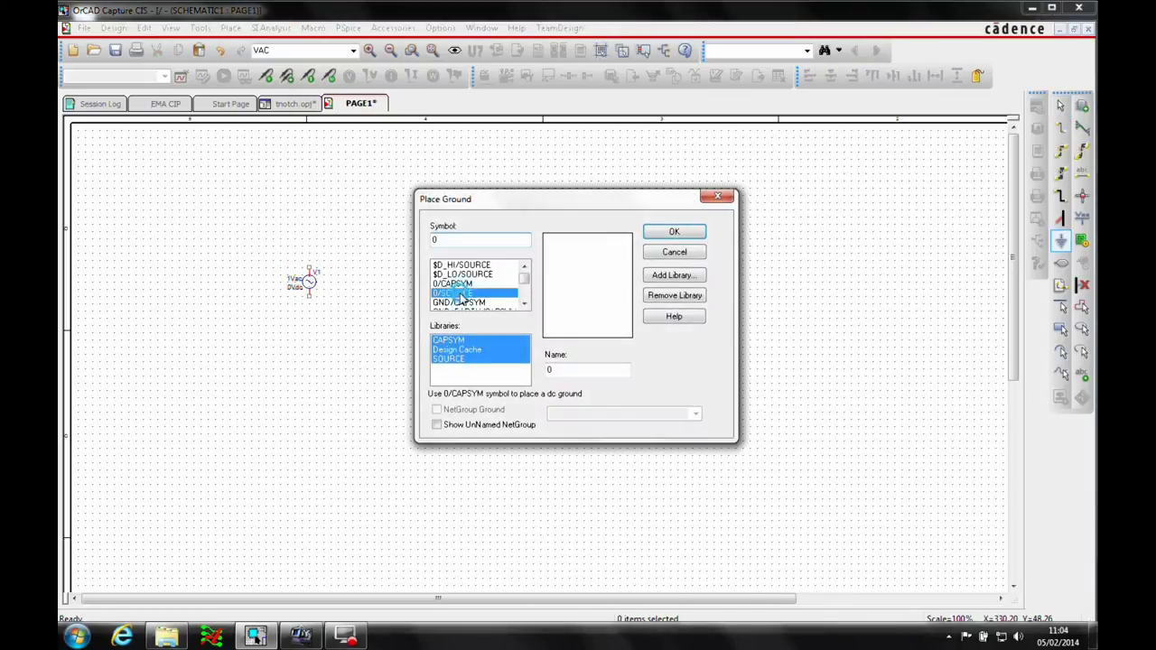
left_click(673, 232)
left_click(312, 308)
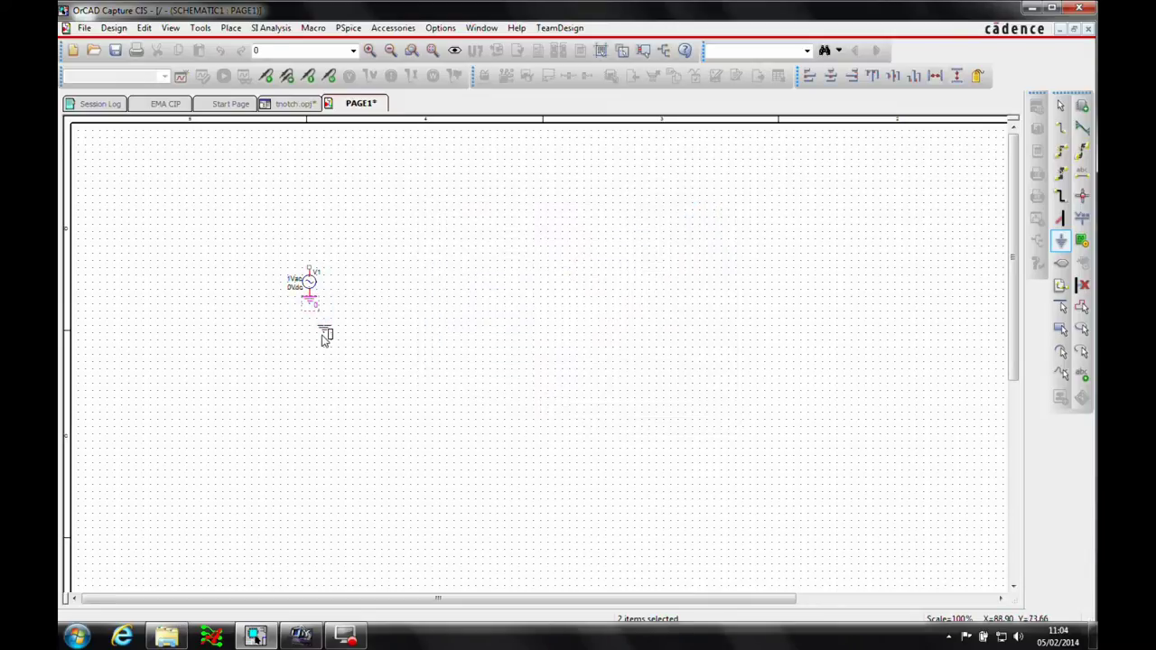
key("Escape")
left_click_drag(310, 304, 312, 331)
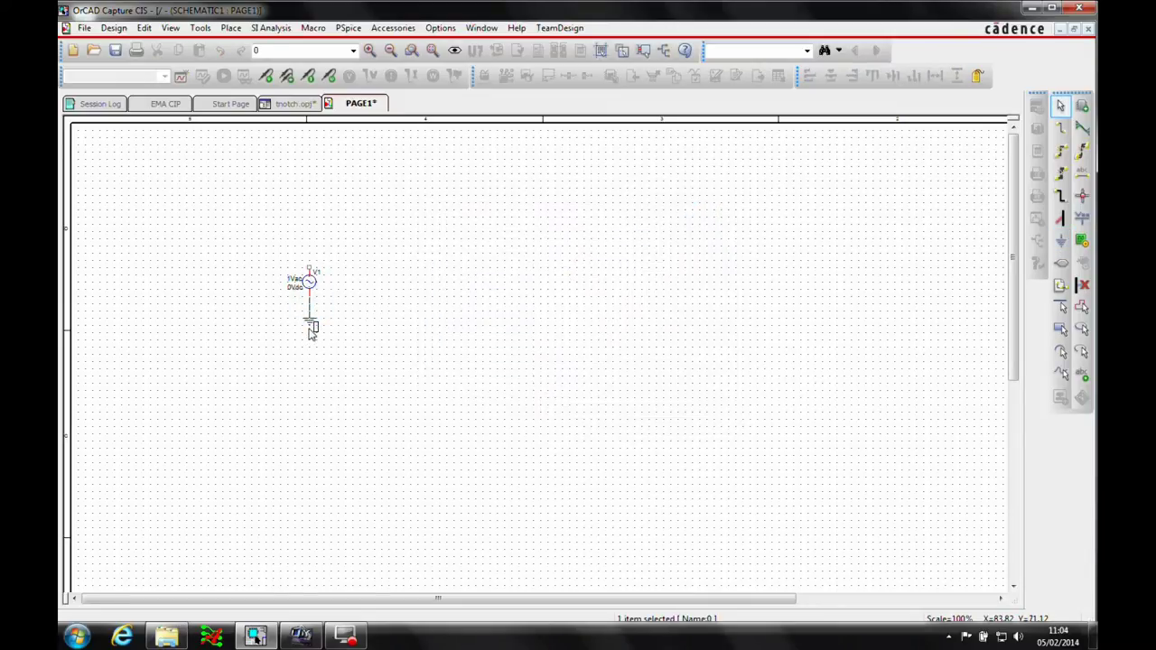
left_click(356, 323)
Step: Place resistor R1 up and right of V1 and change its value from 1k to 27k
key("i")
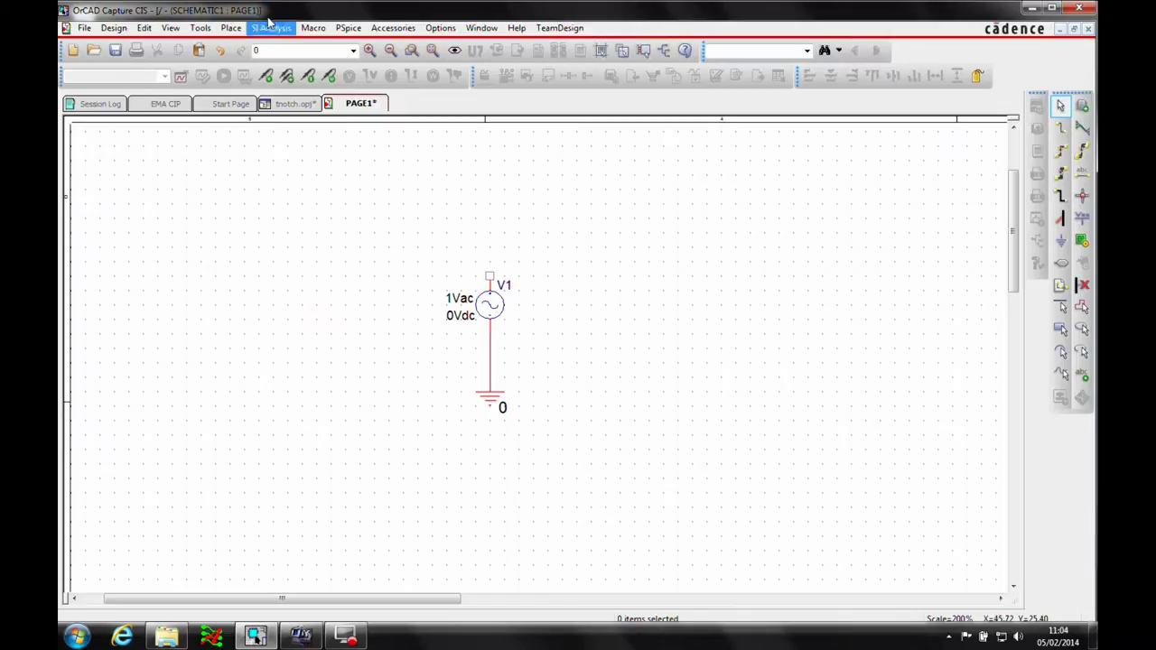
left_click(230, 28)
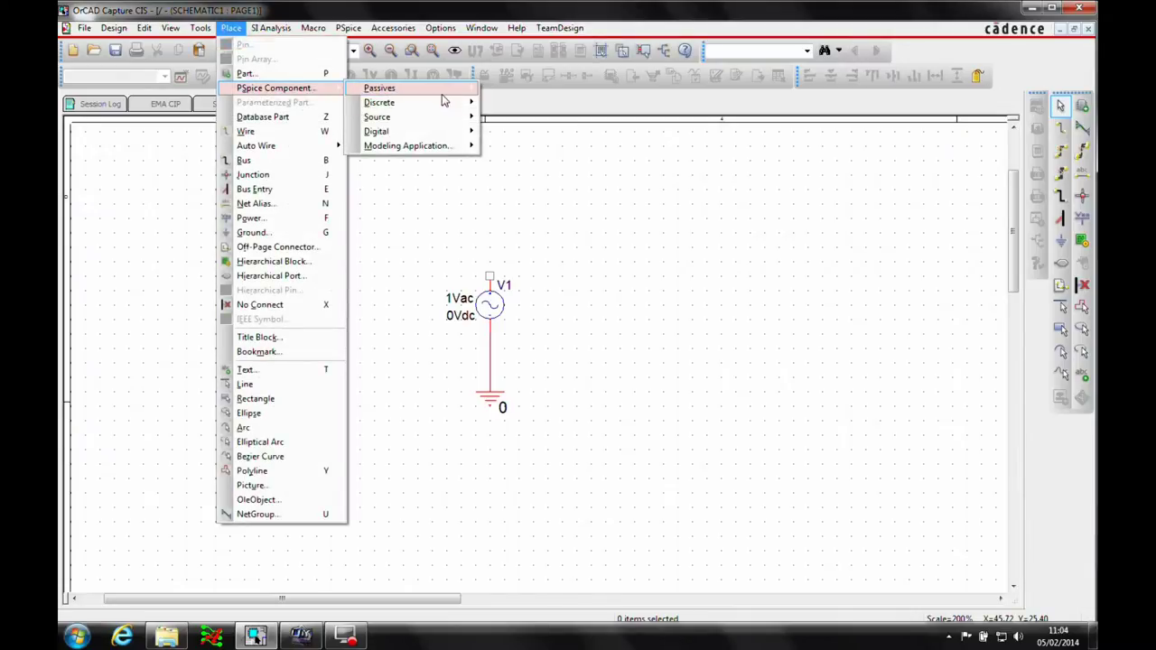
mouse_move(441, 93)
left_click(516, 94)
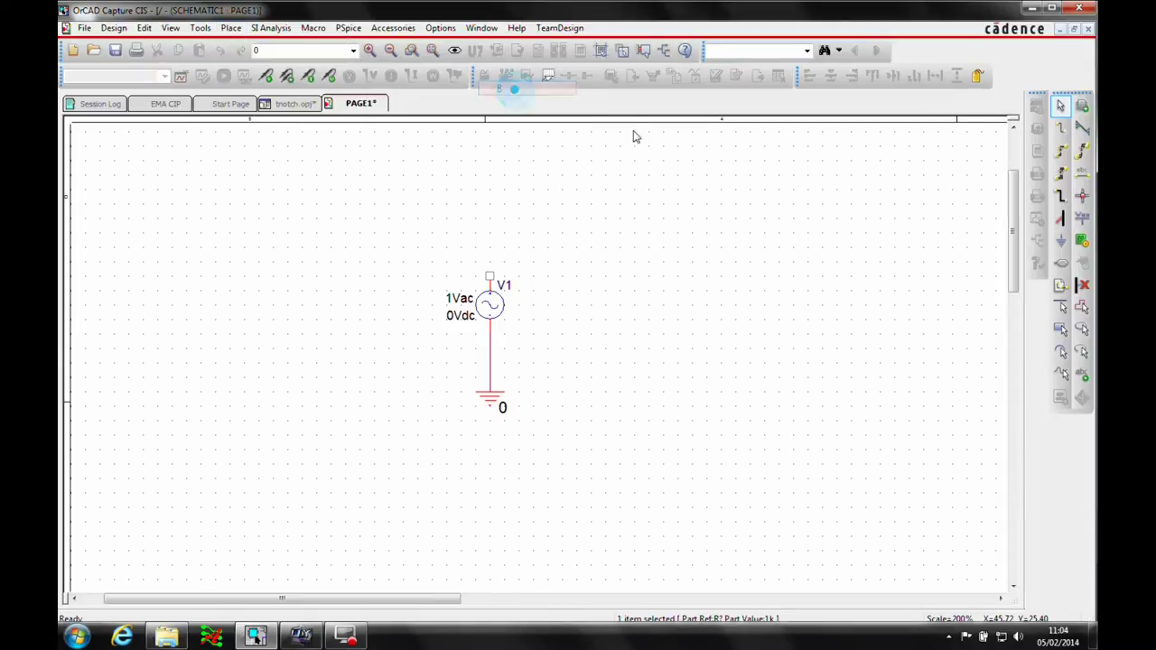
left_click(632, 213)
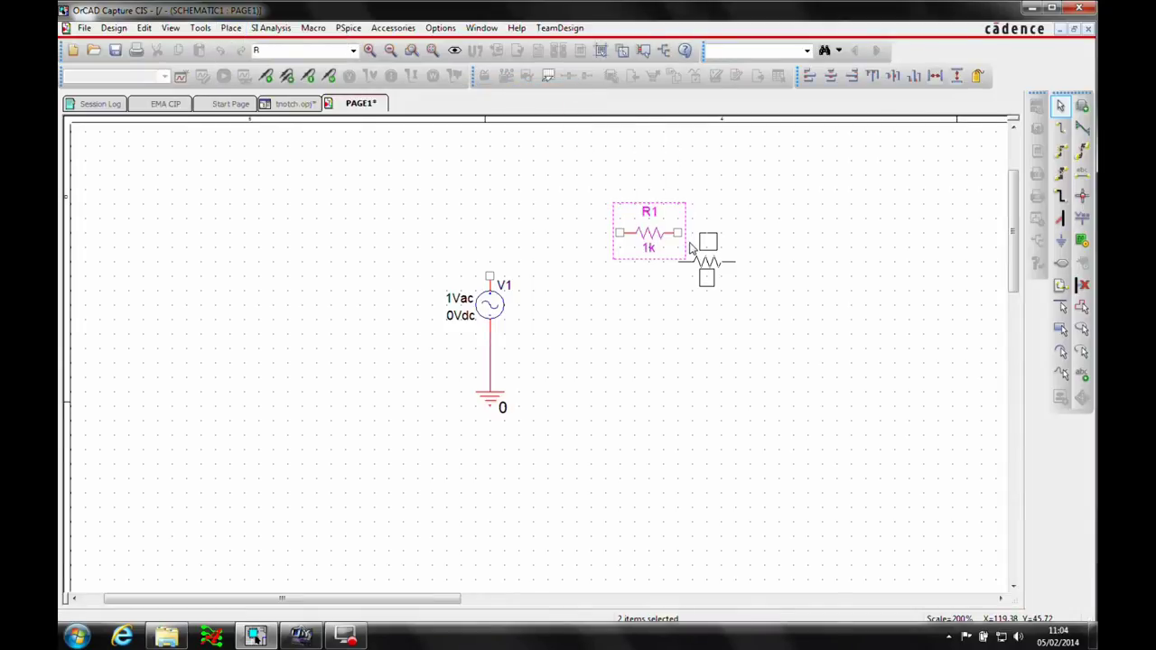
key("Escape")
double_click(648, 249)
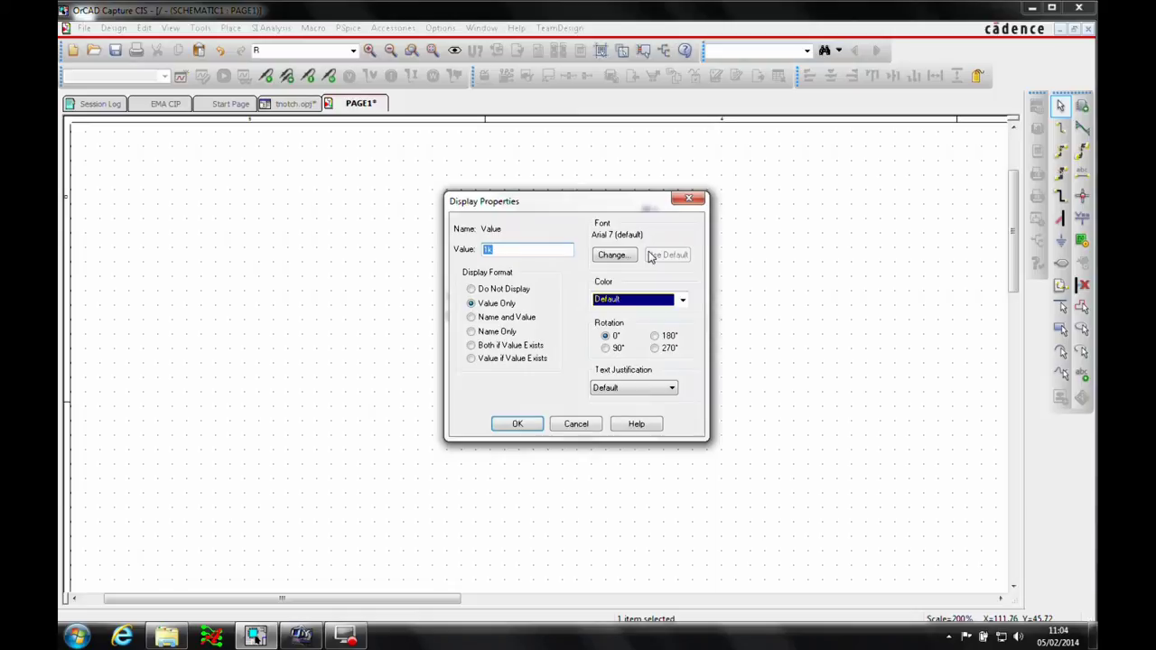
key("Return")
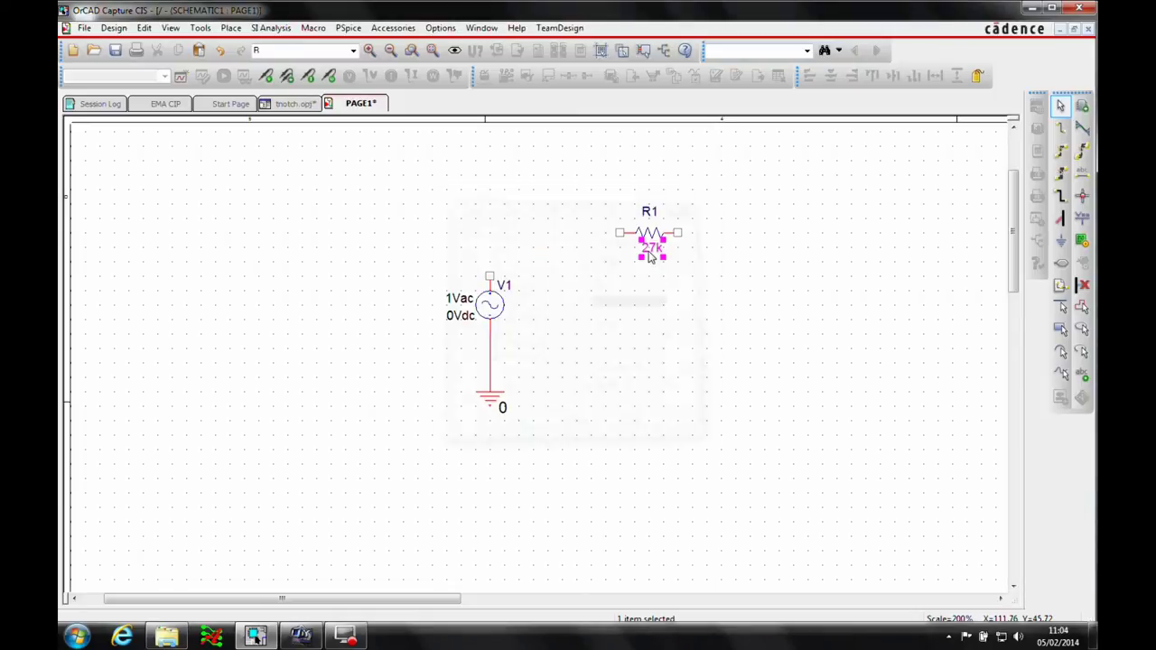
left_click(607, 302)
Step: Copy R1 to create R2 to its right and R3 below, rotated vertical
left_click(648, 237)
key("ctrl+c")
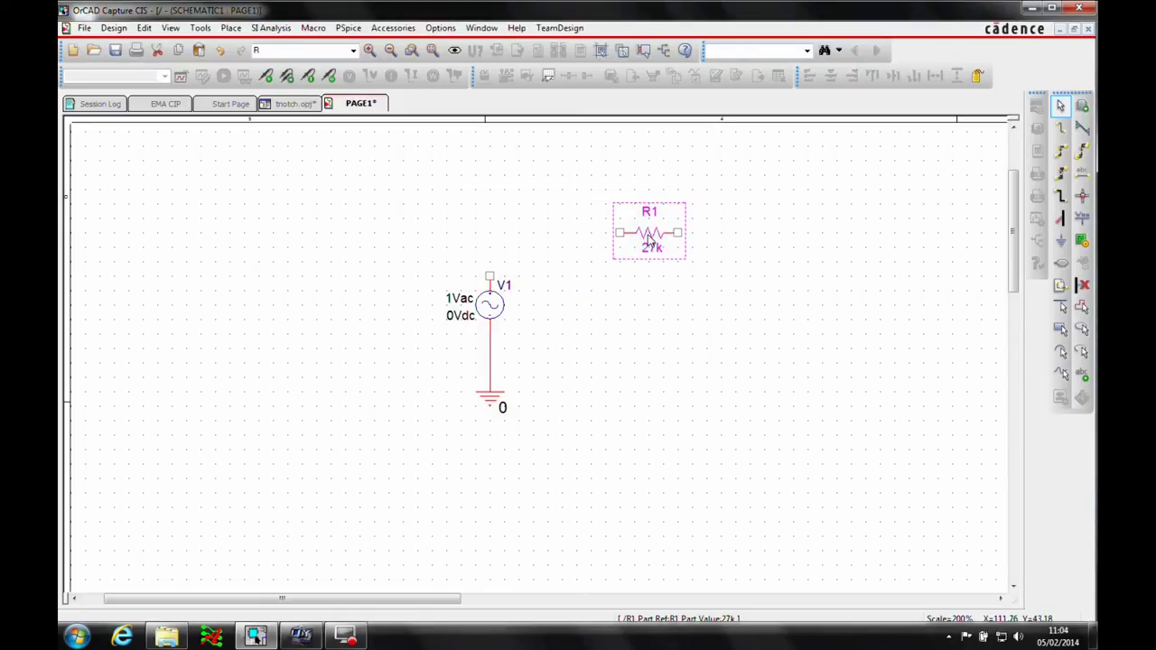
key("ctrl+v")
left_click(757, 208)
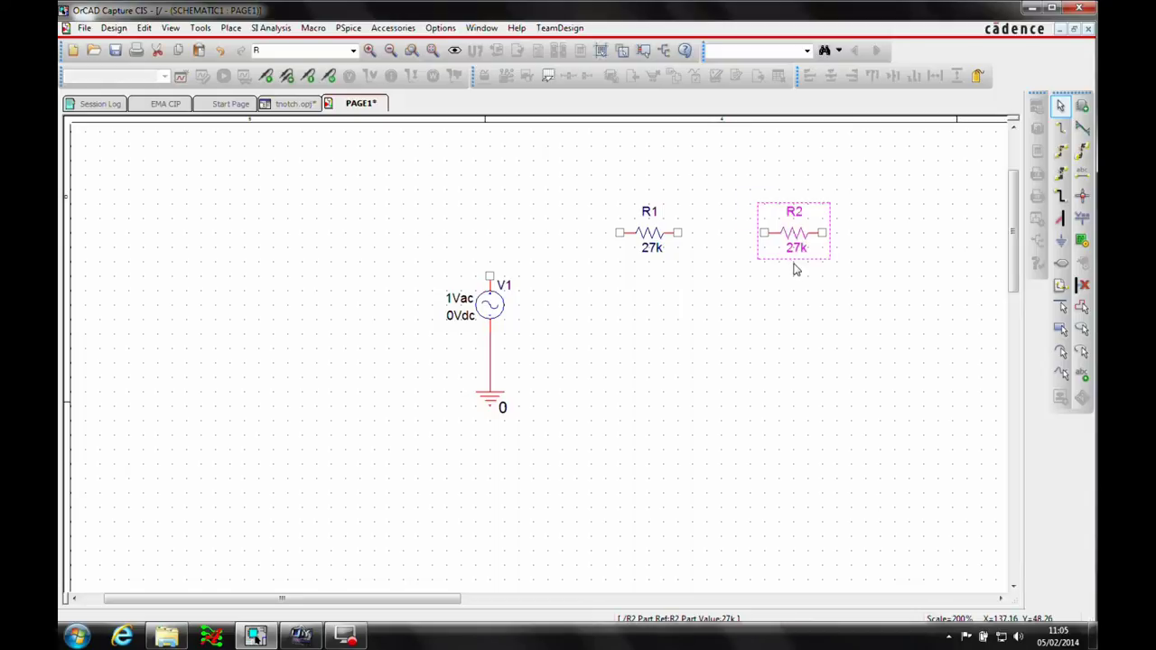
key("ctrl+v")
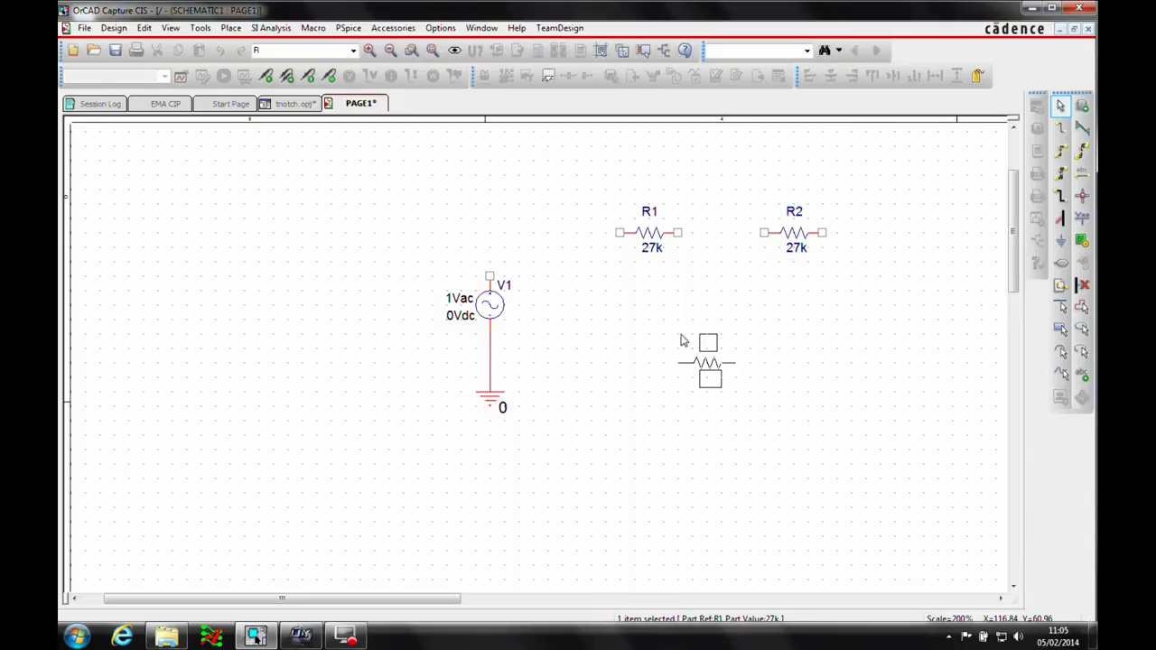
left_click(675, 340)
key("r")
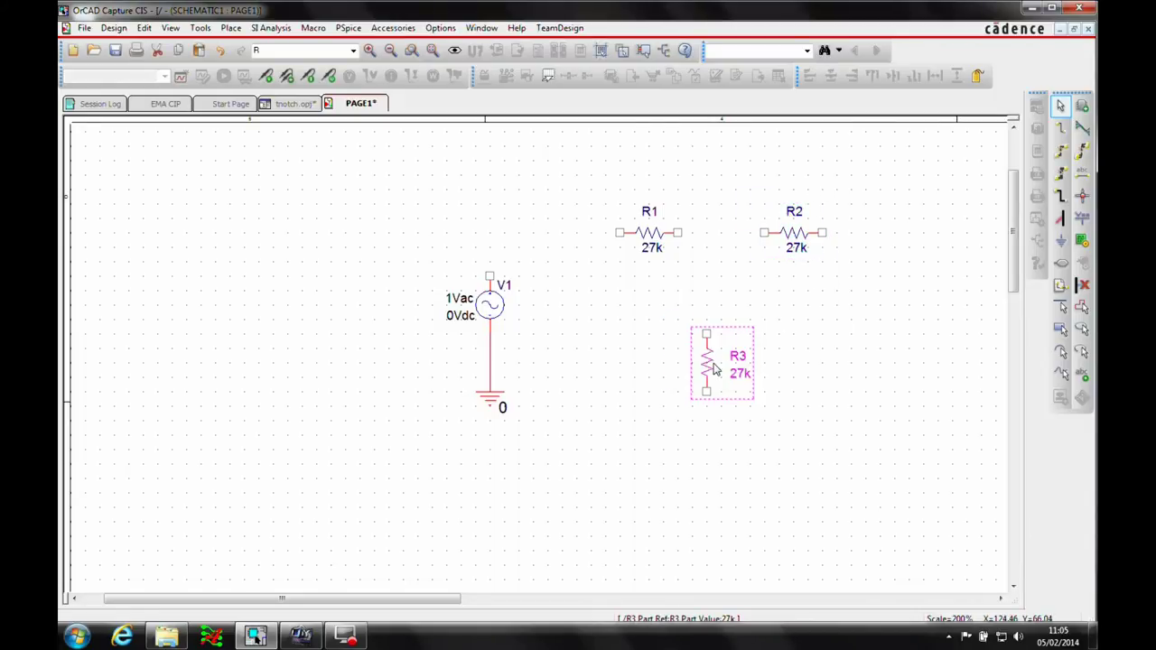
Step: Add R4 as a vertical copy of R3, placed to its right and slightly lower
key("ctrl+c")
key("ctrl+v")
left_click(822, 354)
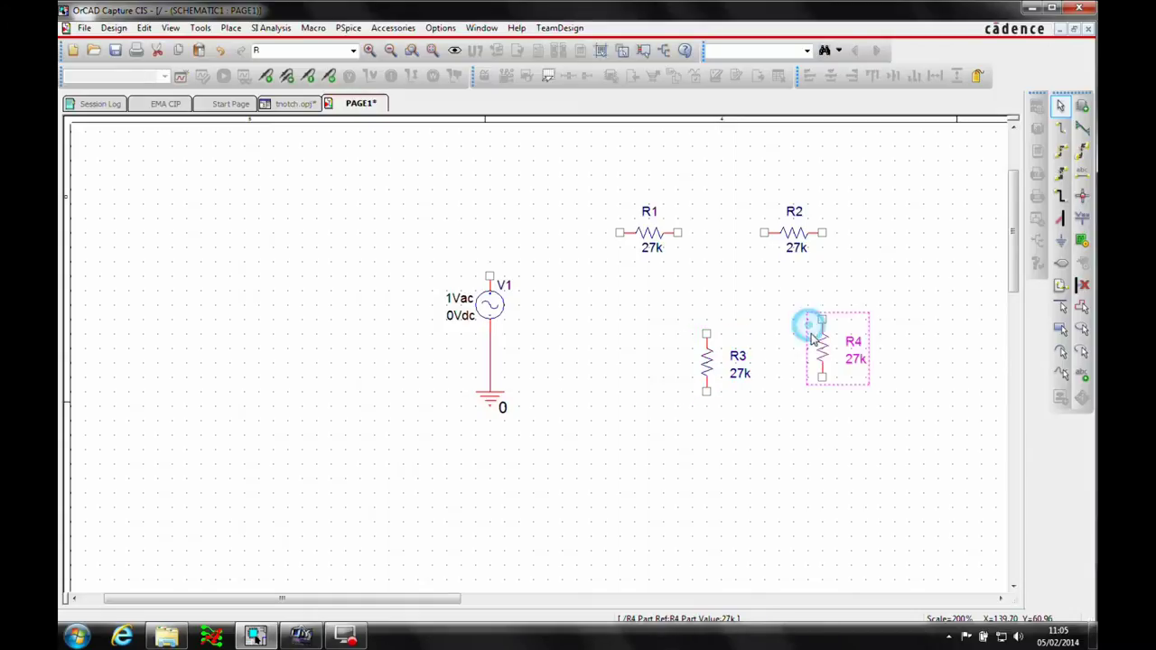
key("Escape")
left_click_drag(822, 354, 818, 376)
left_click(769, 407)
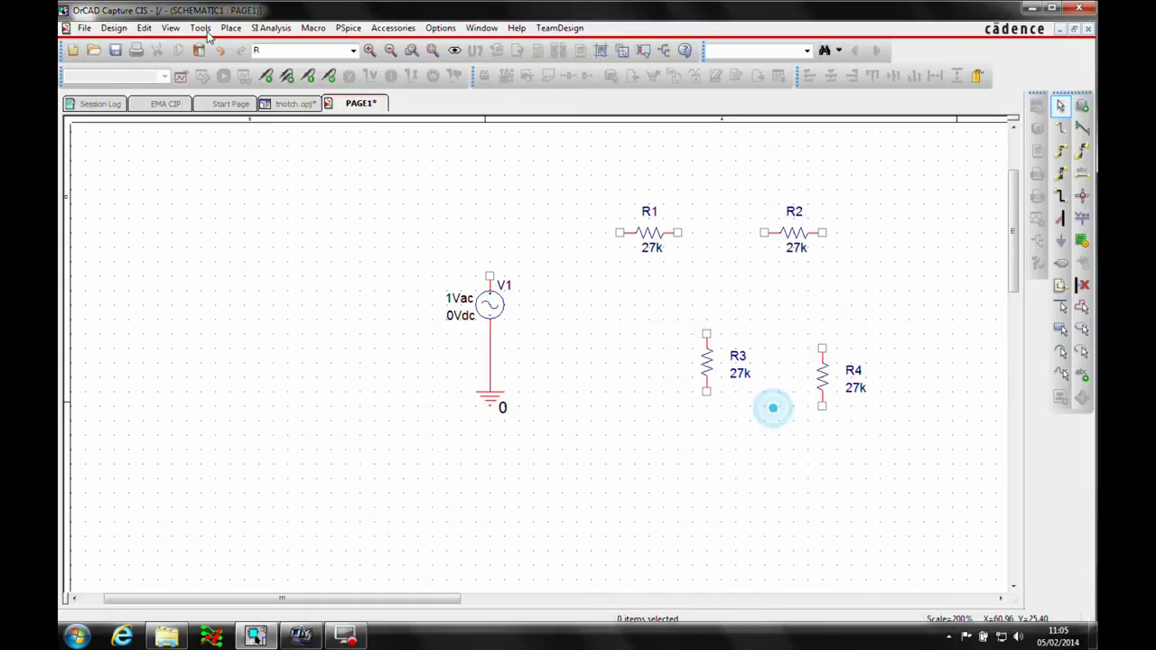
Step: Place capacitor C1 right of R2 and change its value from 1n to 110n
left_click(231, 27)
left_click(262, 87)
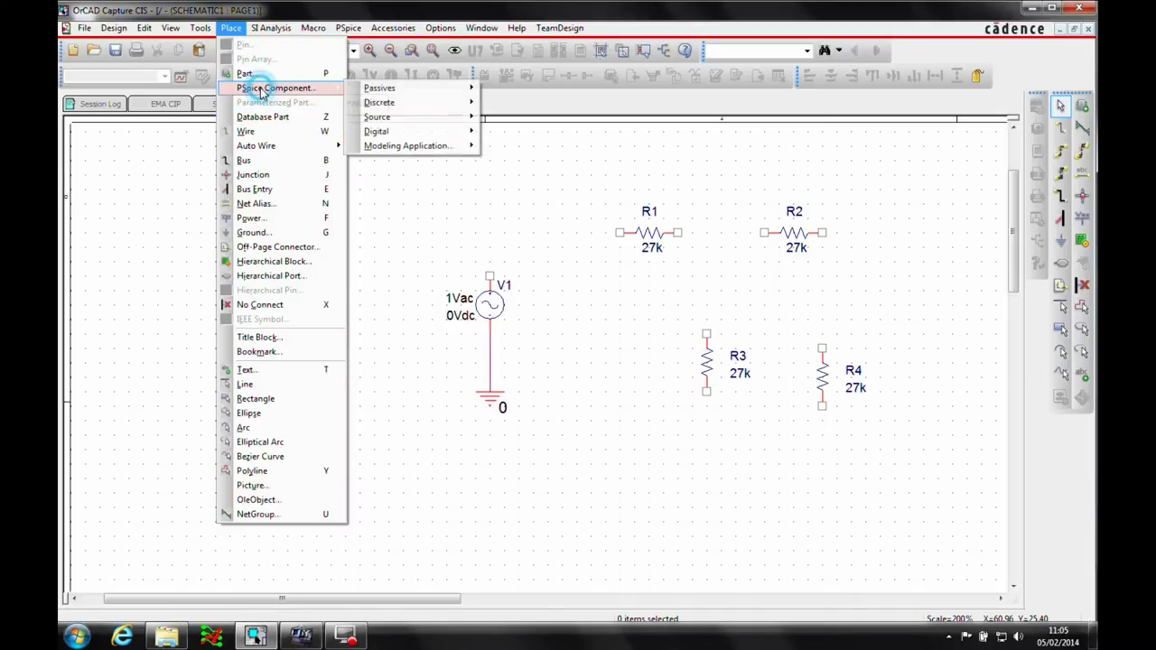
left_click(381, 90)
left_click(516, 103)
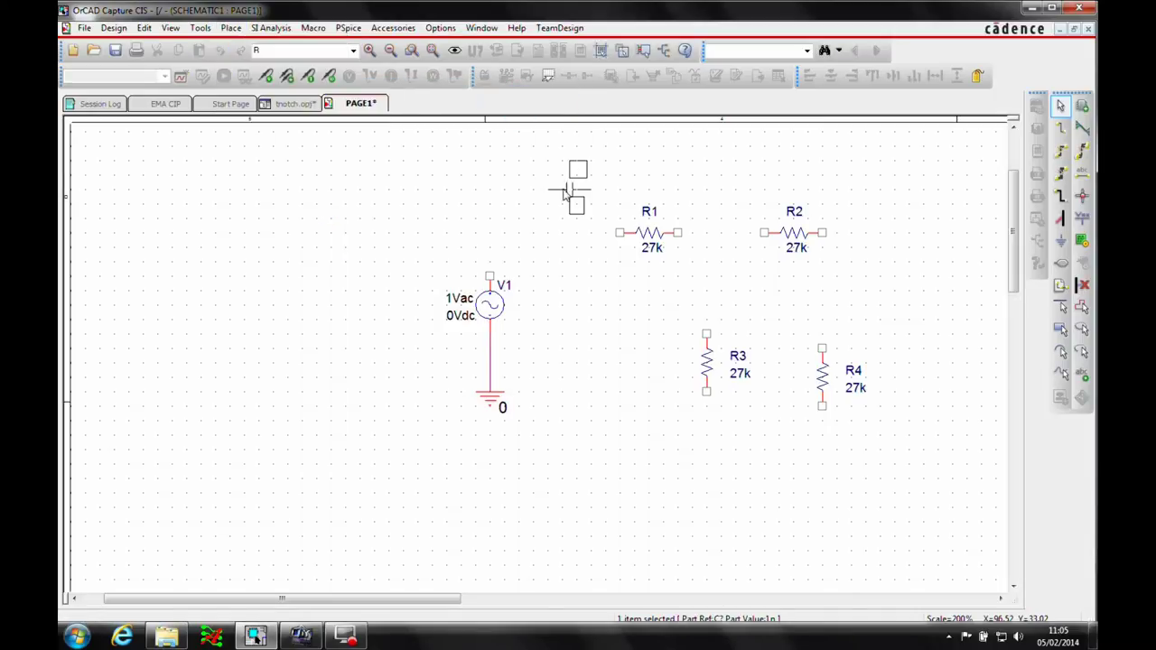
left_click(872, 249)
key("Escape")
double_click(926, 274)
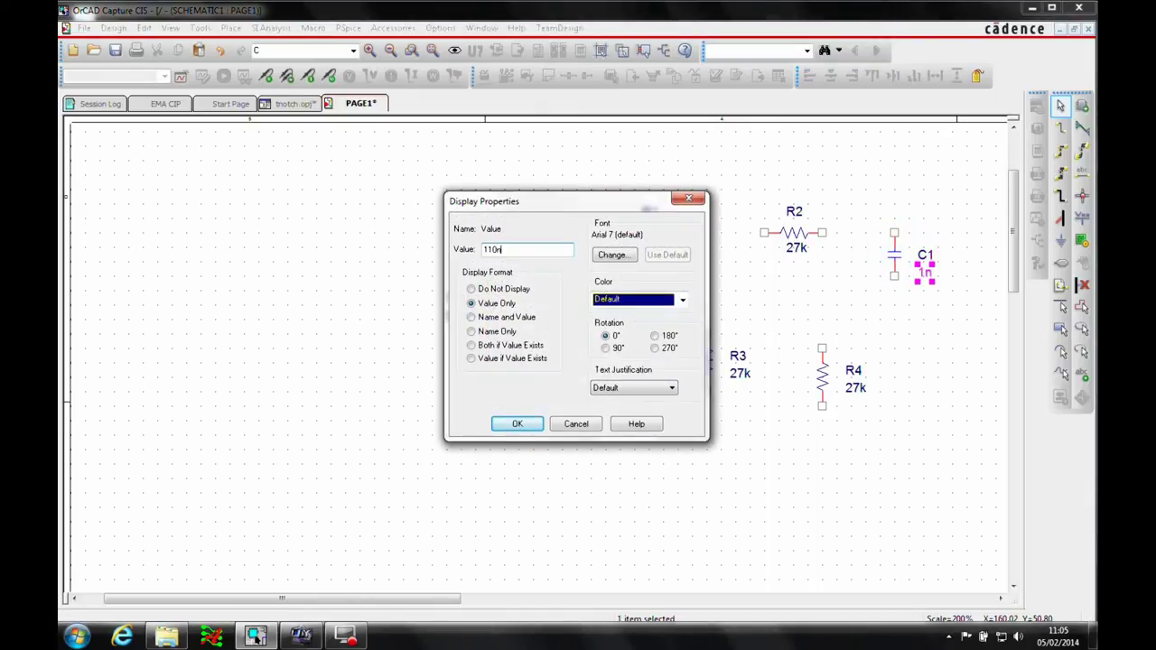
key("Return")
left_click(938, 353)
Step: Copy C1 to create capacitor C2 to its right
left_click(892, 256)
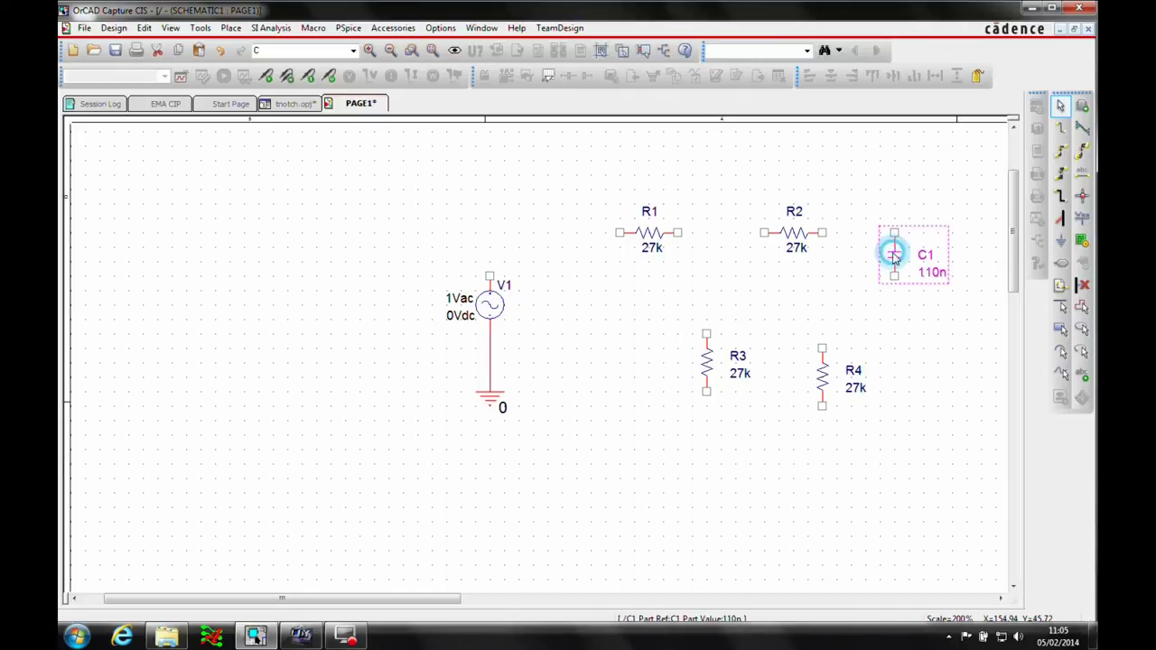
key("ctrl+c")
key("ctrl+v")
left_click(966, 241)
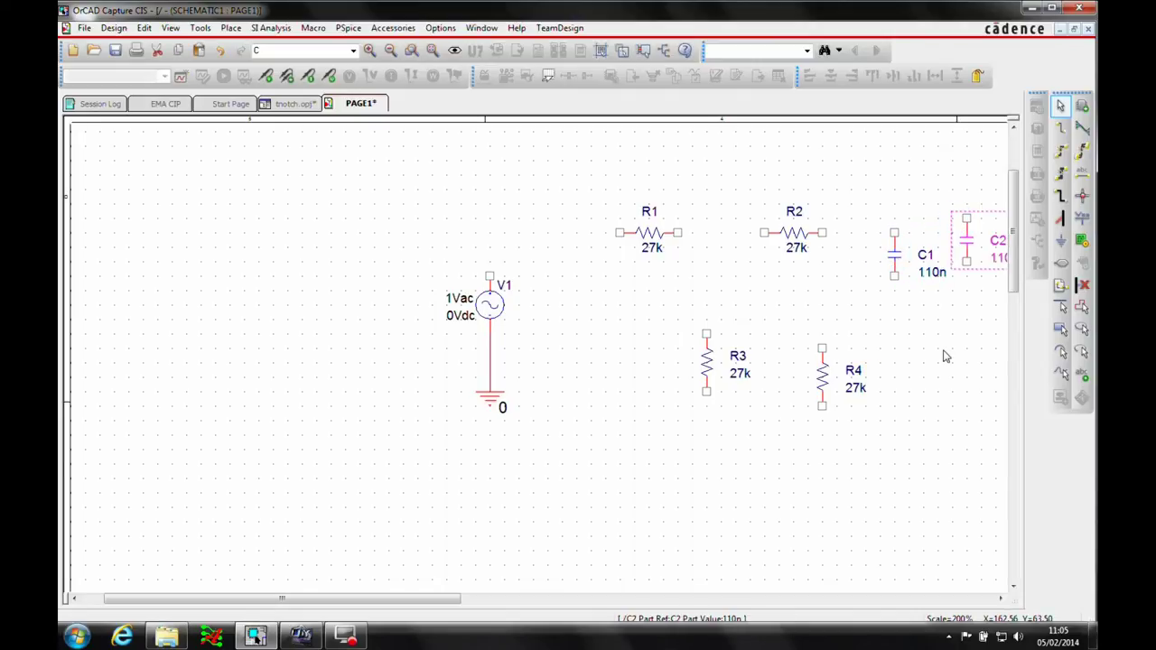
Step: Paste capacitors C3 below R3 and C4 below R4, both rotated horizontal
key("ctrl+v")
left_click(701, 459)
key("r")
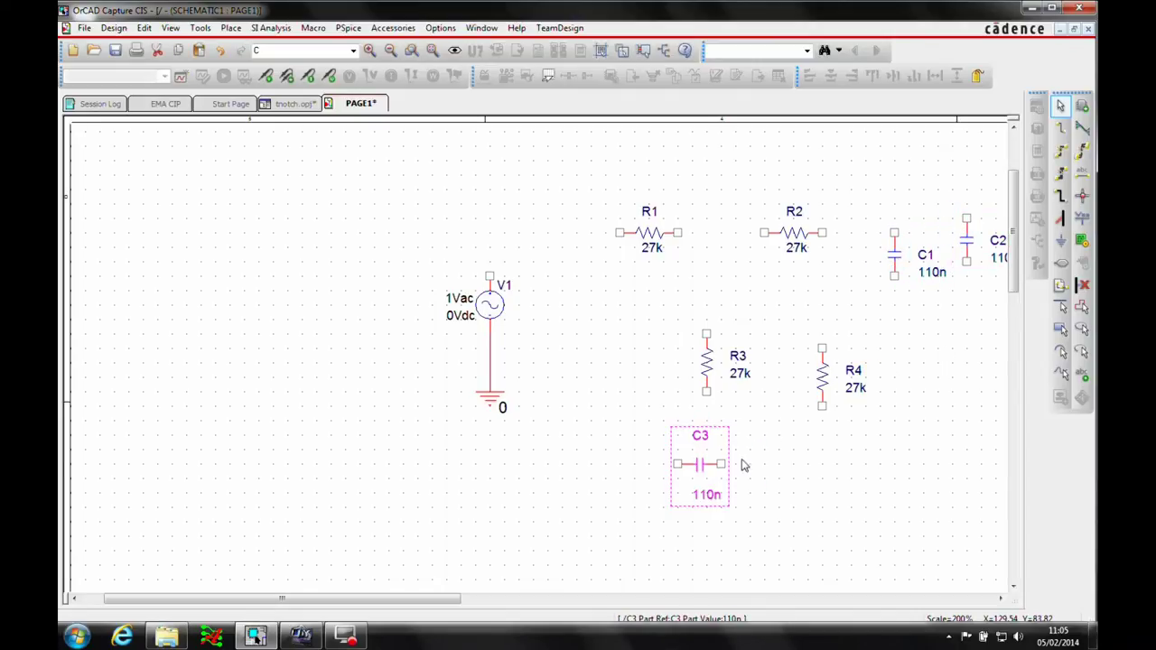
key("ctrl+v")
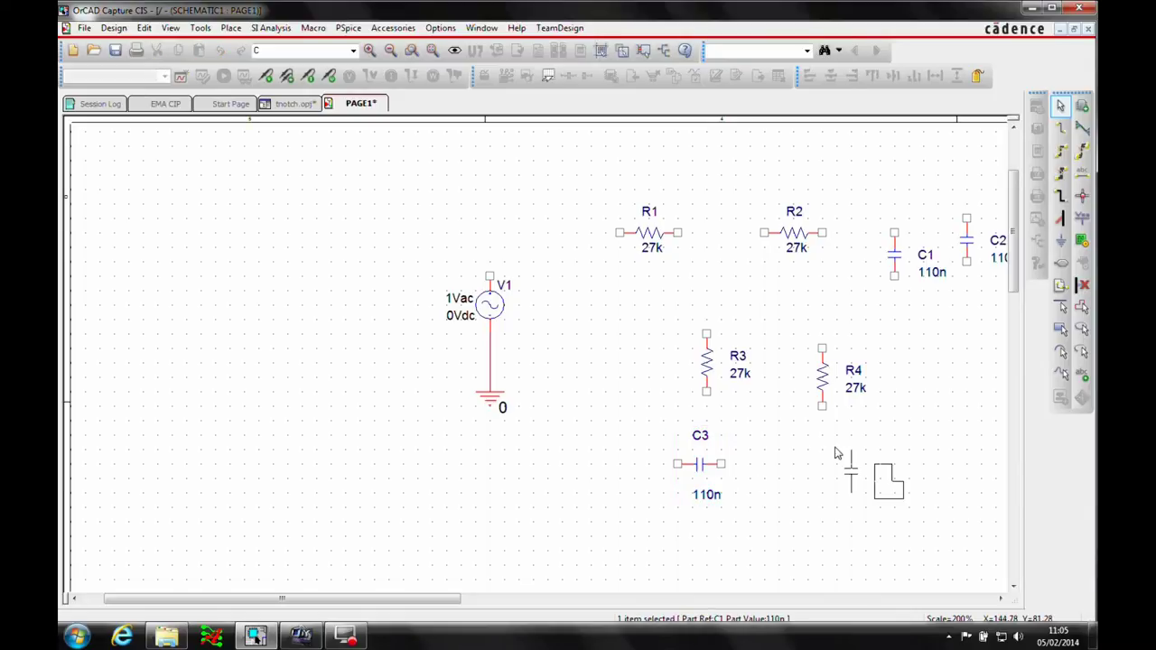
left_click(840, 455)
key("r")
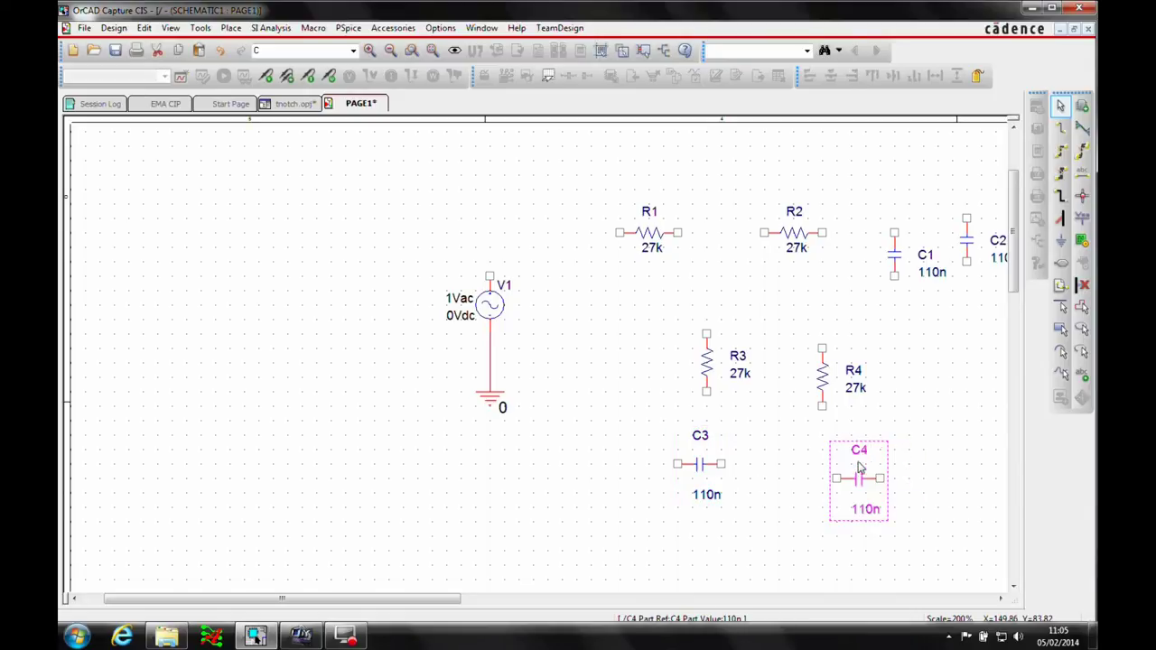
left_click(956, 476)
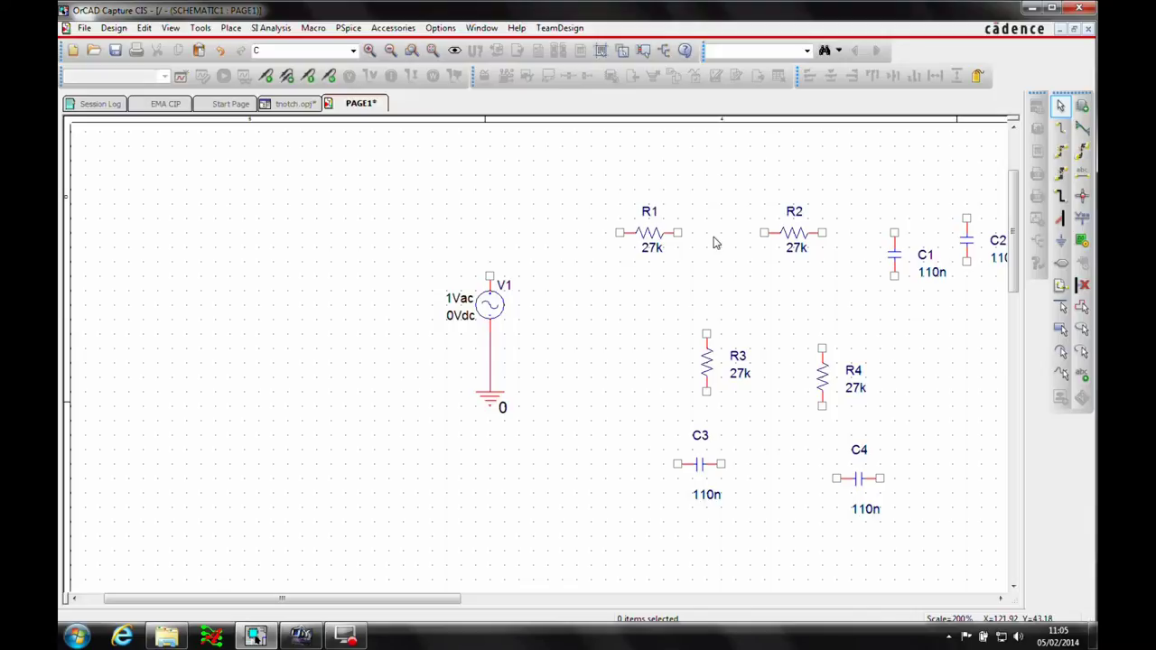
Step: Move R1 and R2 into the top row, with C1 and C2 between them
key("i")
key("o")
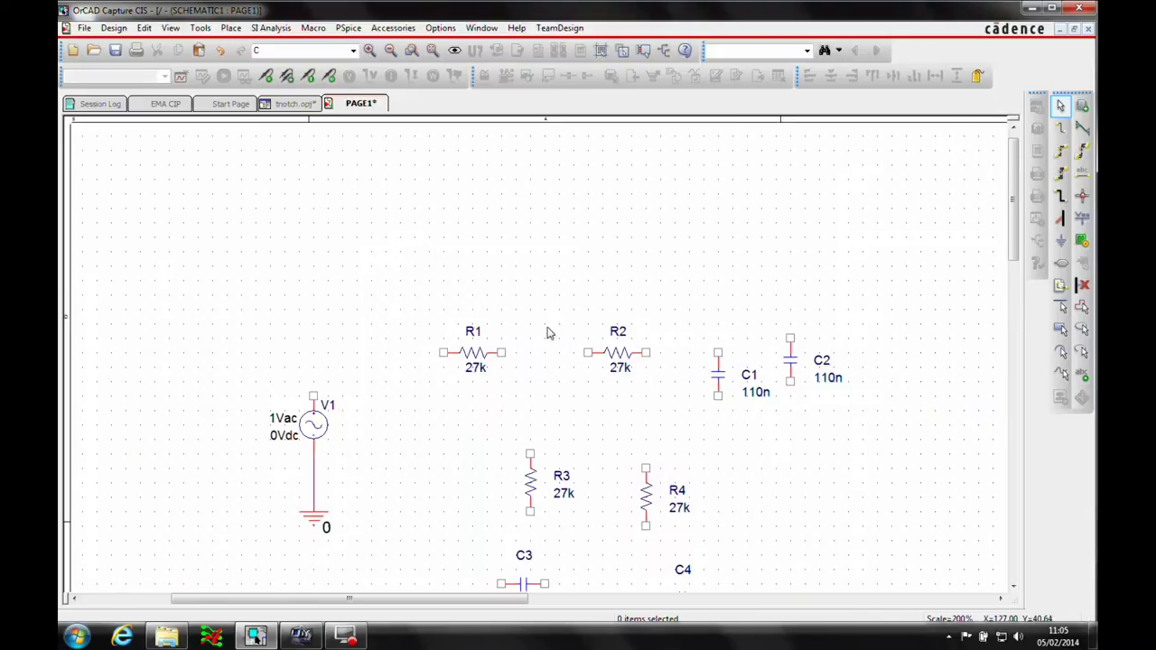
left_click_drag(469, 358, 458, 301)
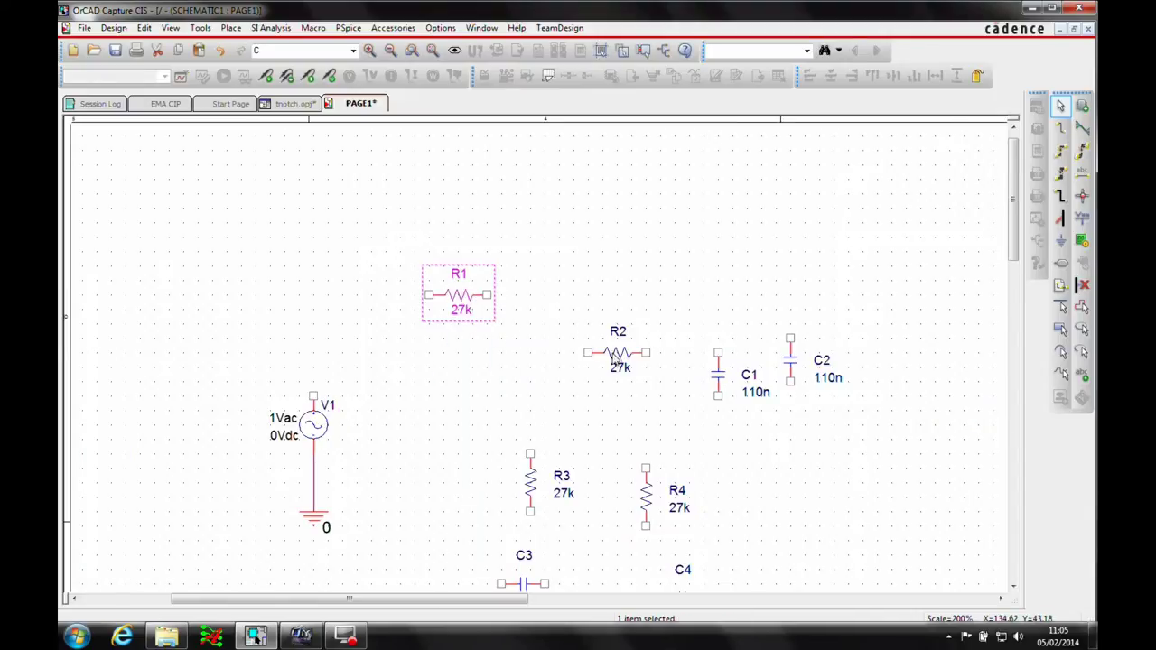
left_click_drag(614, 357, 693, 314)
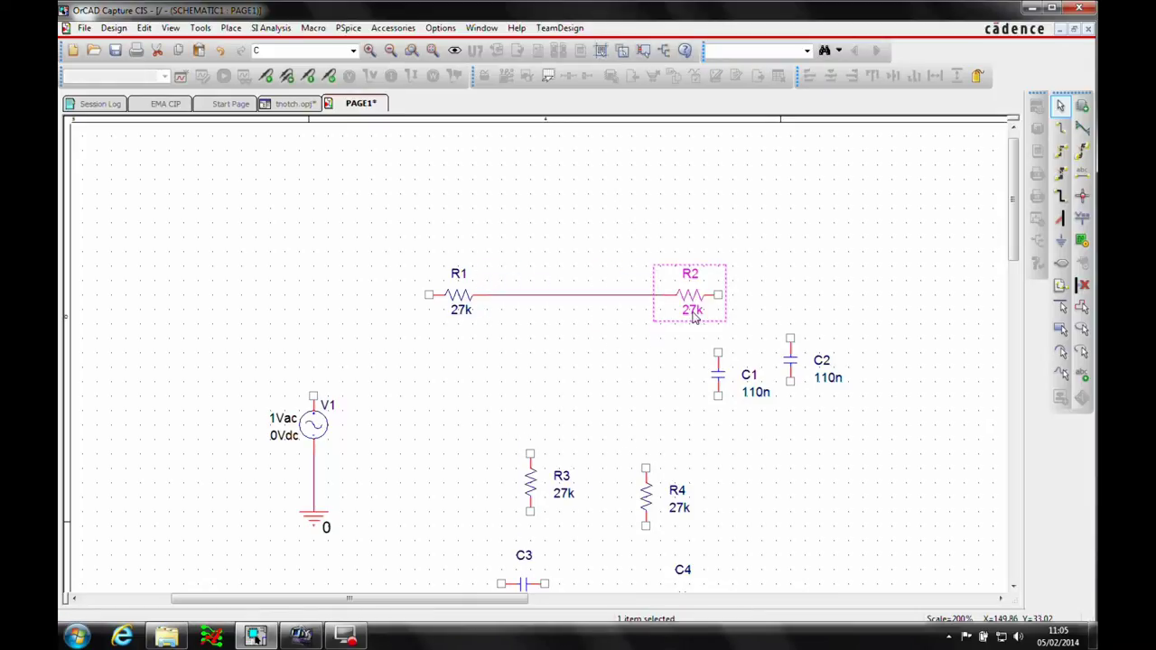
left_click(718, 375)
left_click_drag(718, 375, 542, 359)
left_click_drag(790, 364, 619, 347)
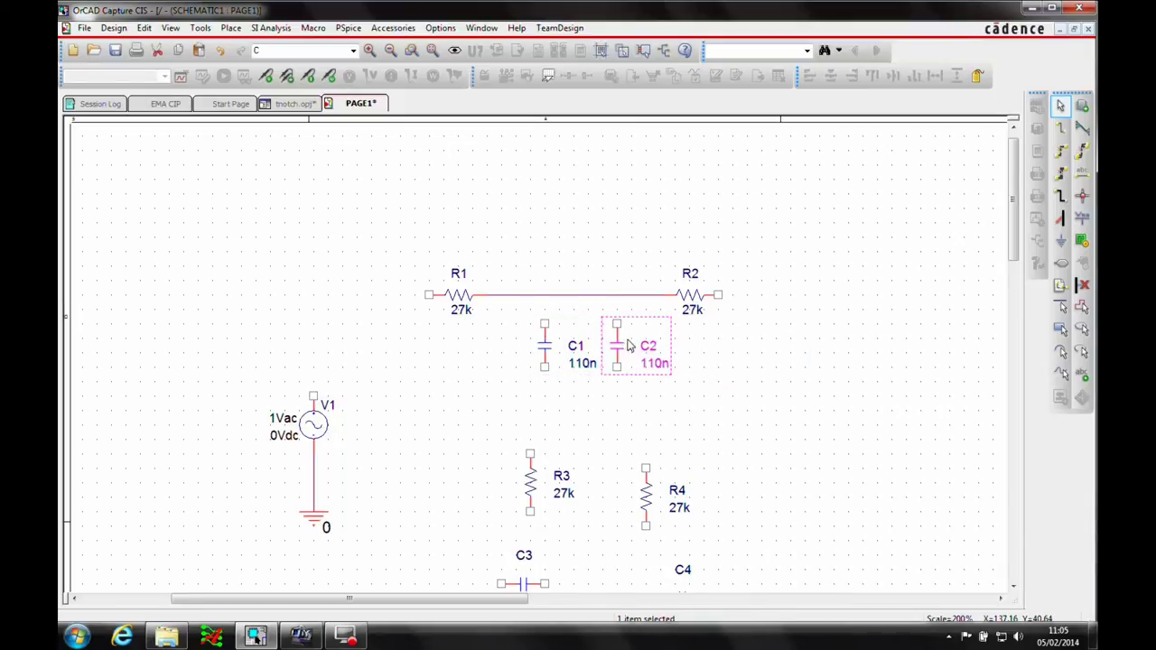
left_click(632, 414)
Step: Reposition R4, R3 and the bottom capacitors C3 and C4 beneath the top row
left_click_drag(646, 496, 618, 488)
mouse_move(526, 472)
left_mouse_down()
mouse_move(548, 461)
mouse_move(507, 462)
left_mouse_up()
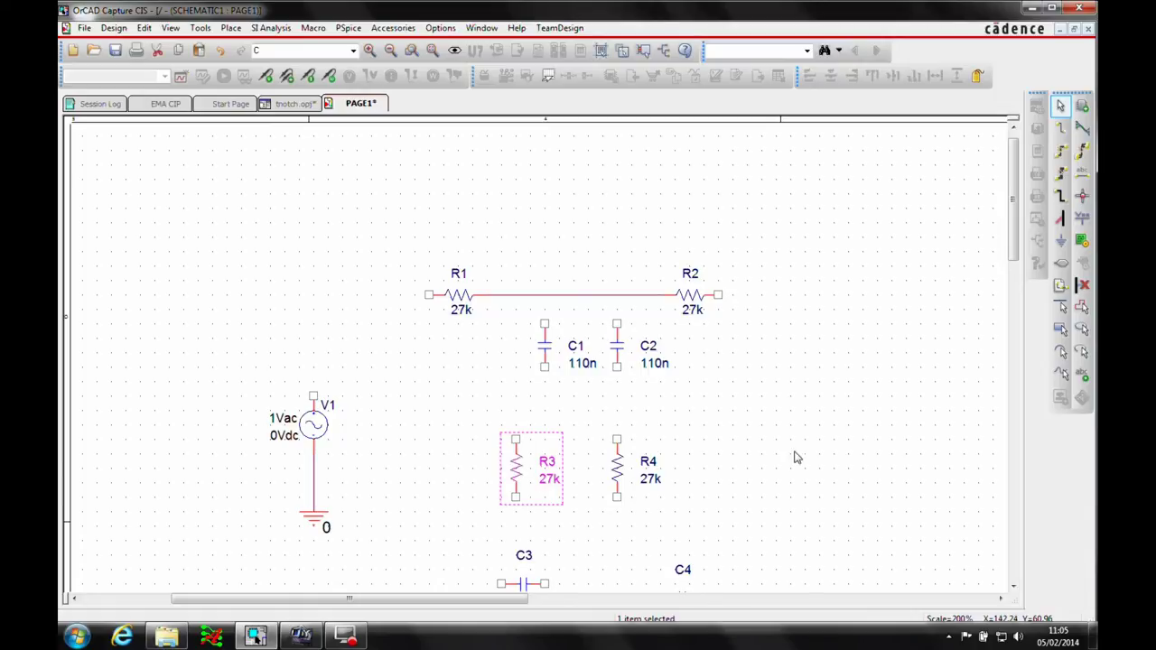
scroll(677, 506, "down", 3)
left_click_drag(677, 506, 696, 455)
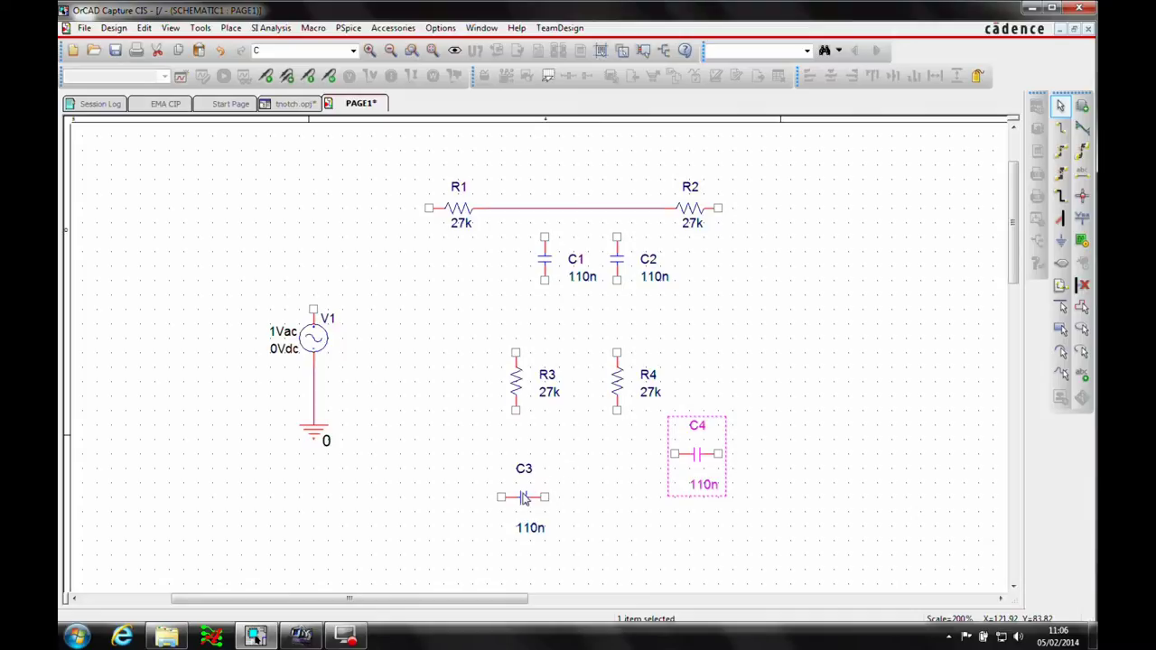
left_click_drag(524, 499, 445, 456)
Step: Wire C1 and C2 to the top R1–R2 wire, C2 to R4, and C4 to R2's right pin
left_click(549, 456)
key("w")
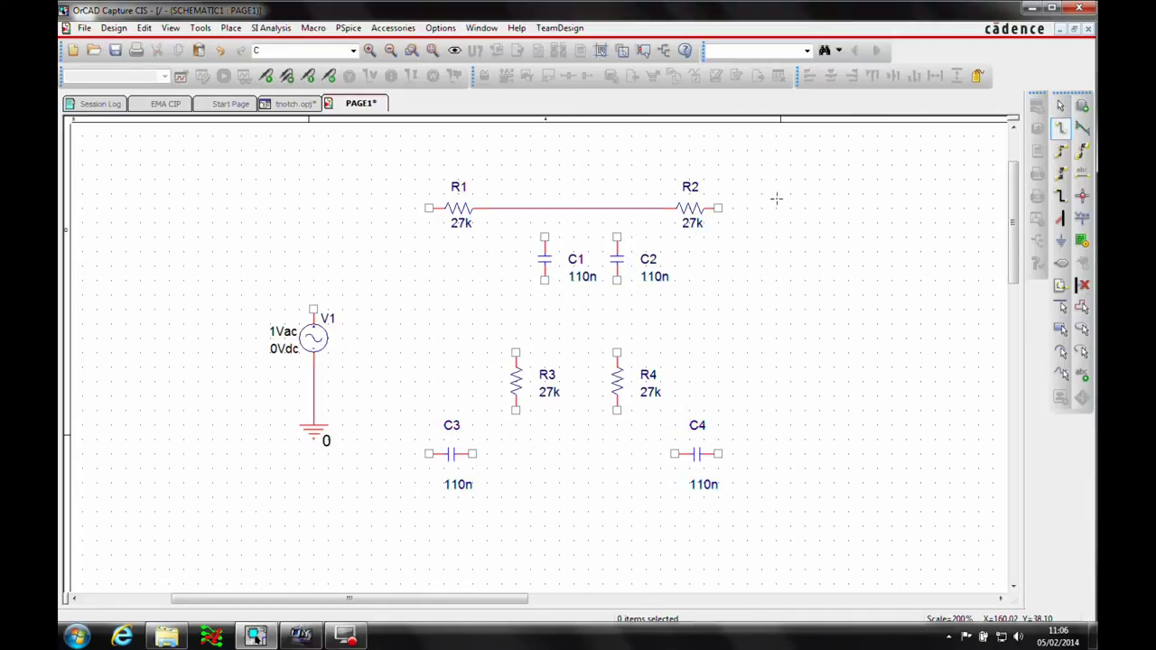
left_click(617, 236)
left_click(617, 208)
left_click(617, 280)
left_click(617, 352)
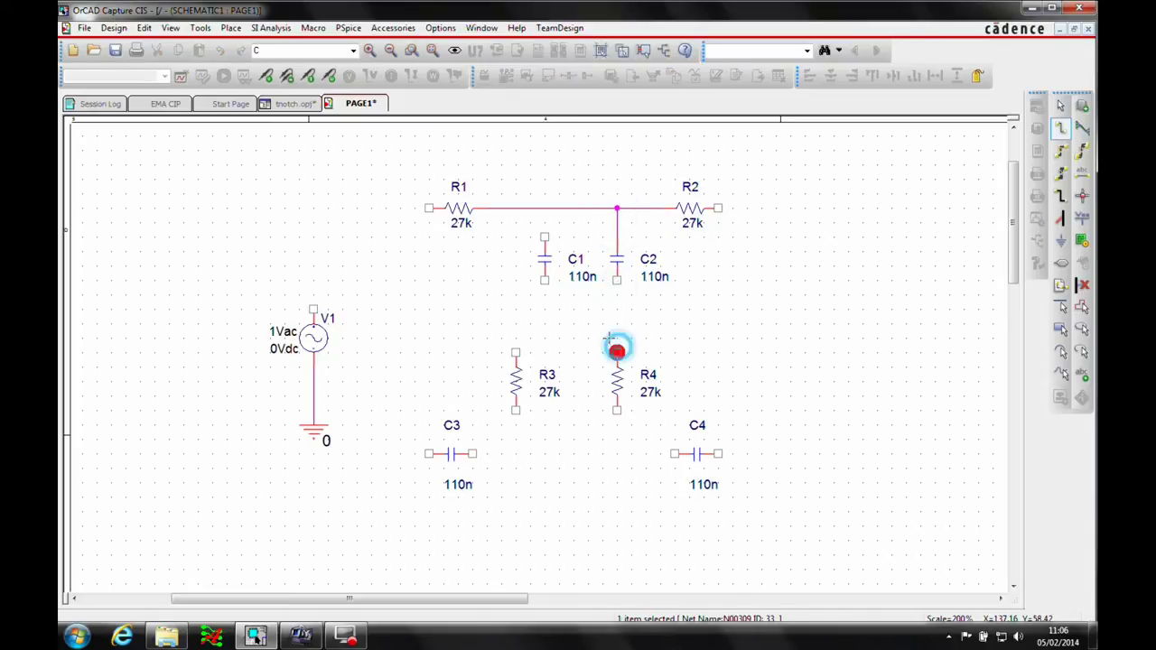
left_click(543, 237)
left_click(544, 208)
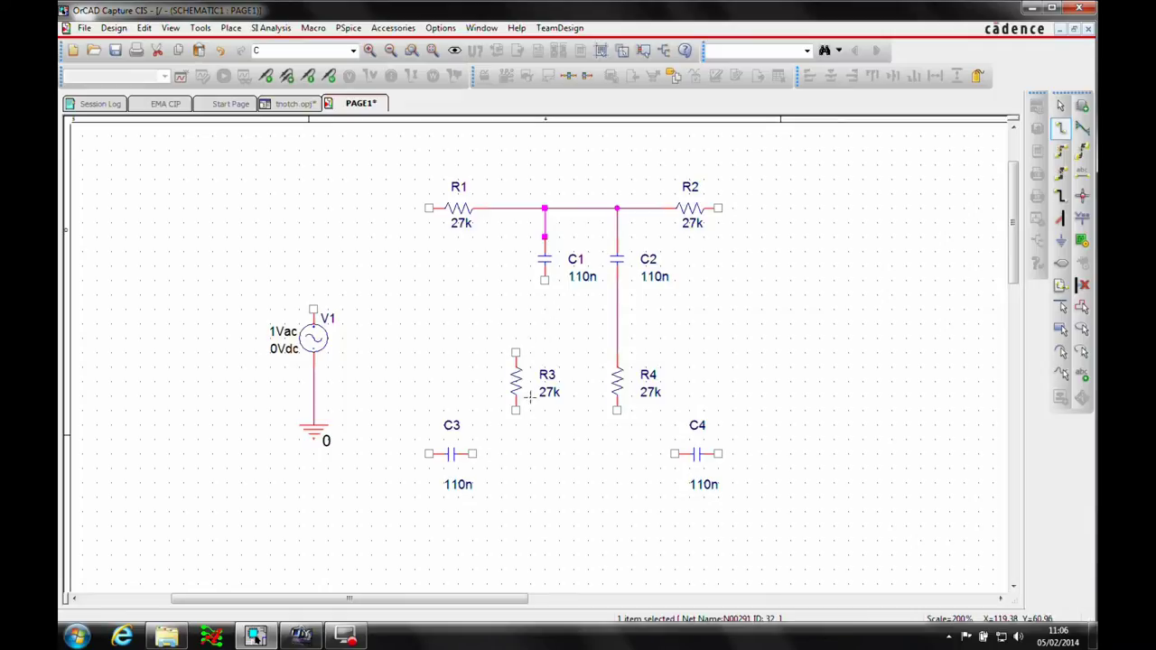
left_click(719, 453)
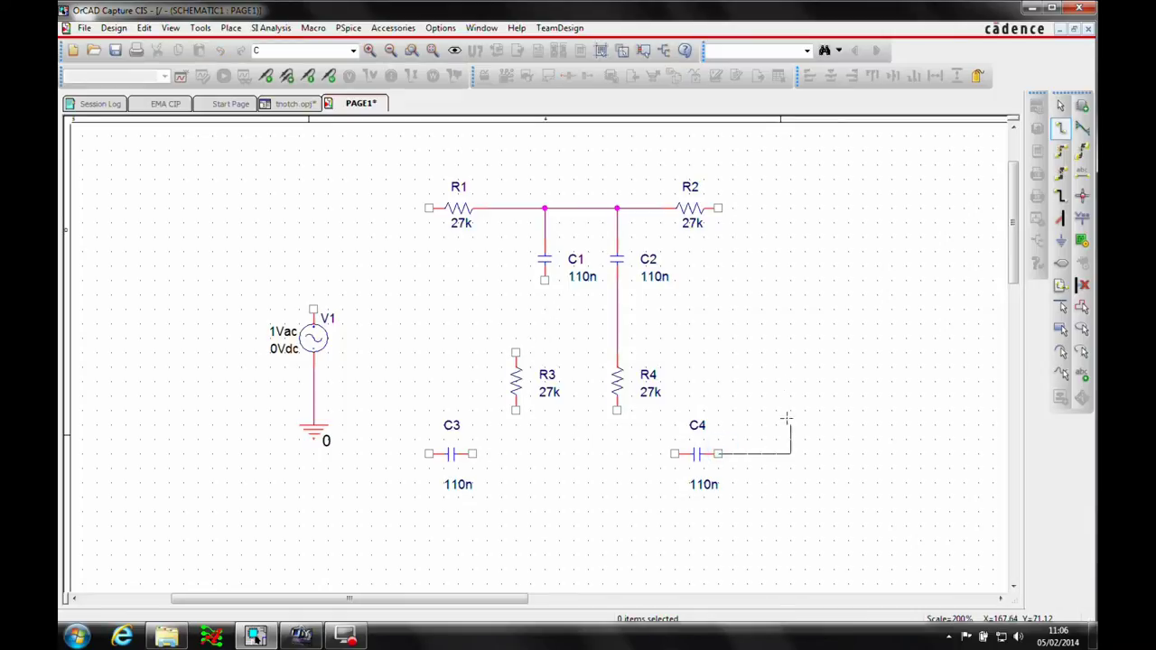
left_click(782, 206)
left_click(718, 208)
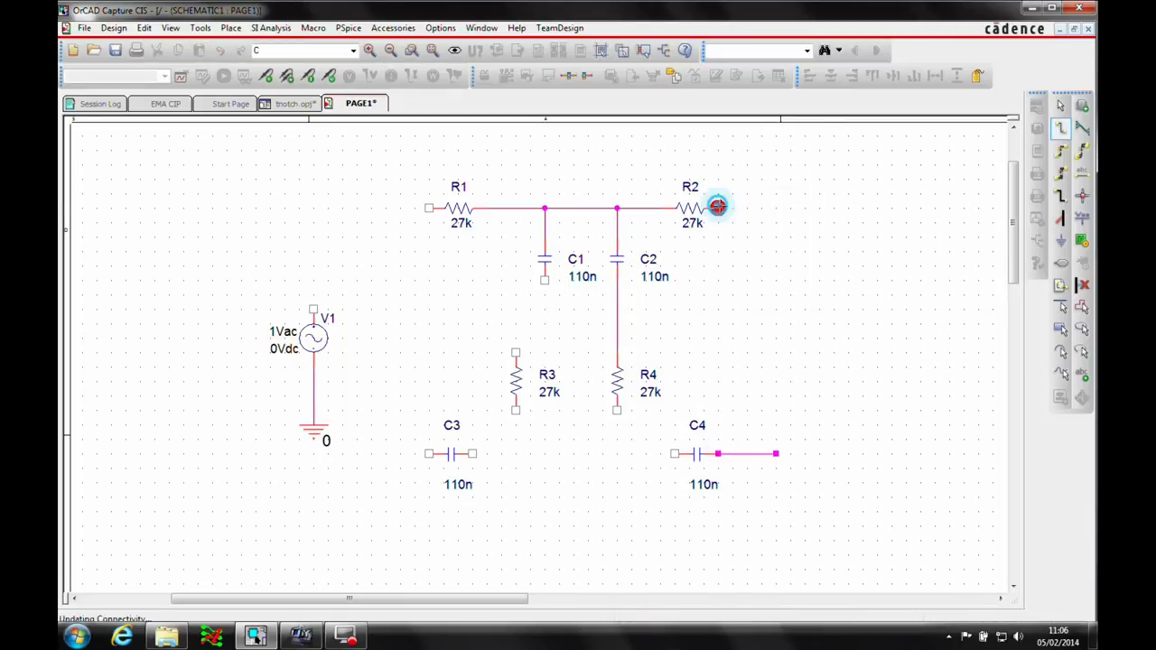
Step: Add a short output wire stub and wire C4 to C3, with R3 and R4 bottoms joined
left_click(776, 324)
double_click(819, 323)
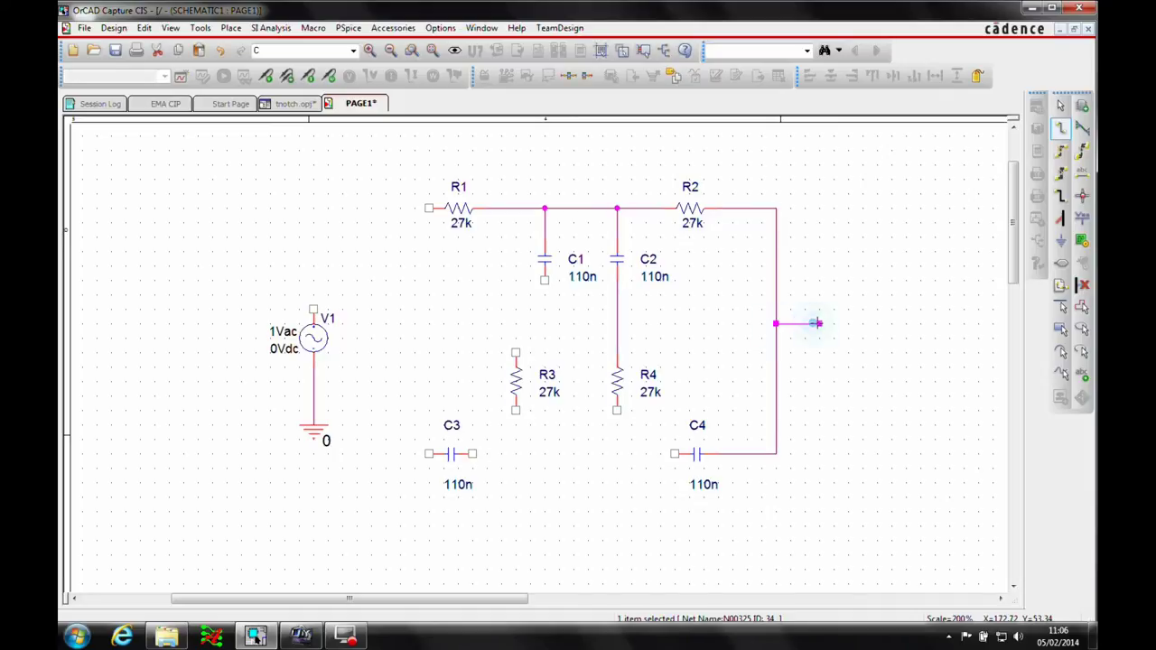
key("Escape")
key("w")
left_click(673, 453)
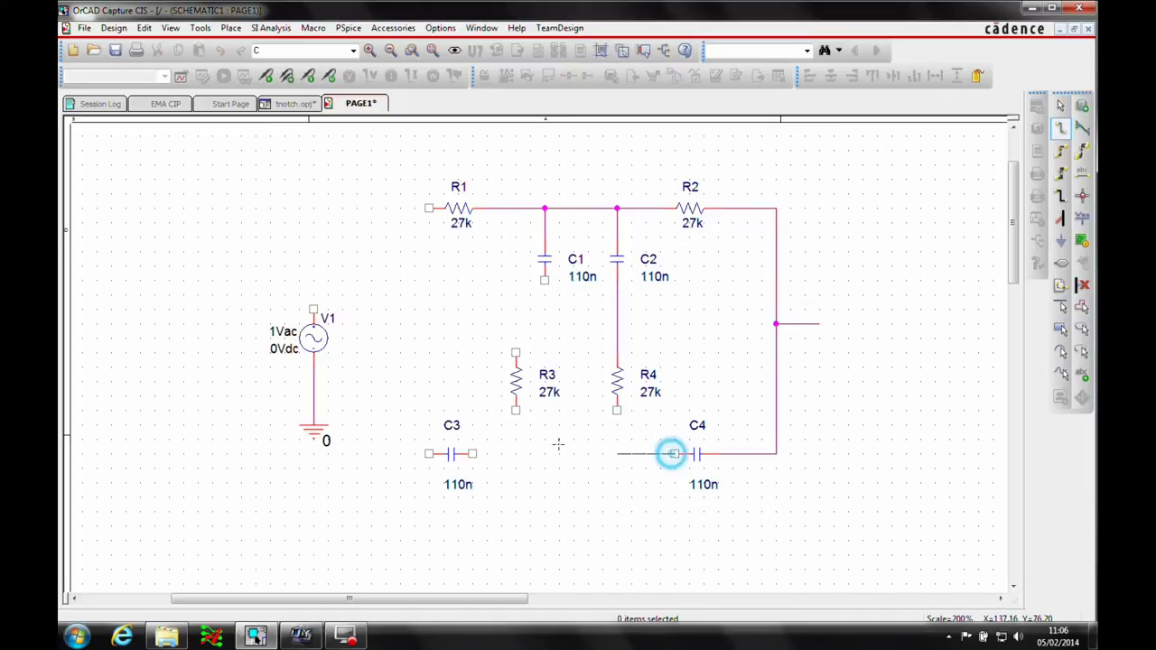
left_click(473, 453)
left_click_drag(617, 411, 617, 453)
left_click_drag(515, 412, 516, 454)
key("Escape")
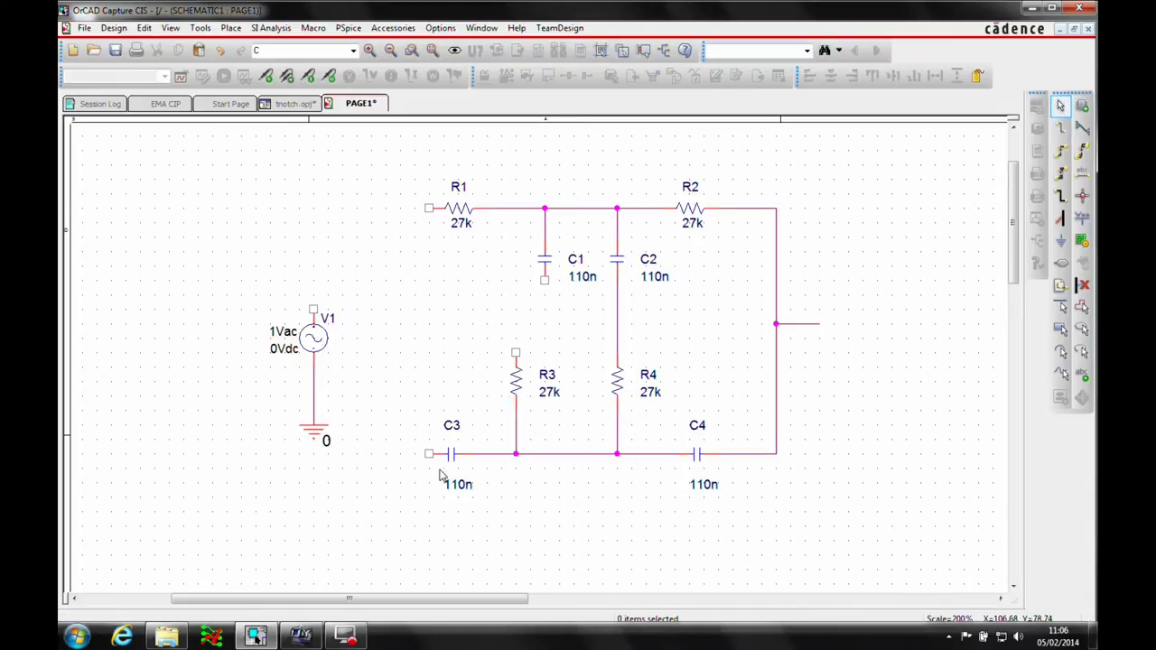
Step: Run a wire from C3's left pin up to R1's input with V1, then move V1 up
key("w")
left_click_drag(429, 454, 428, 207)
left_click_drag(314, 309, 322, 248)
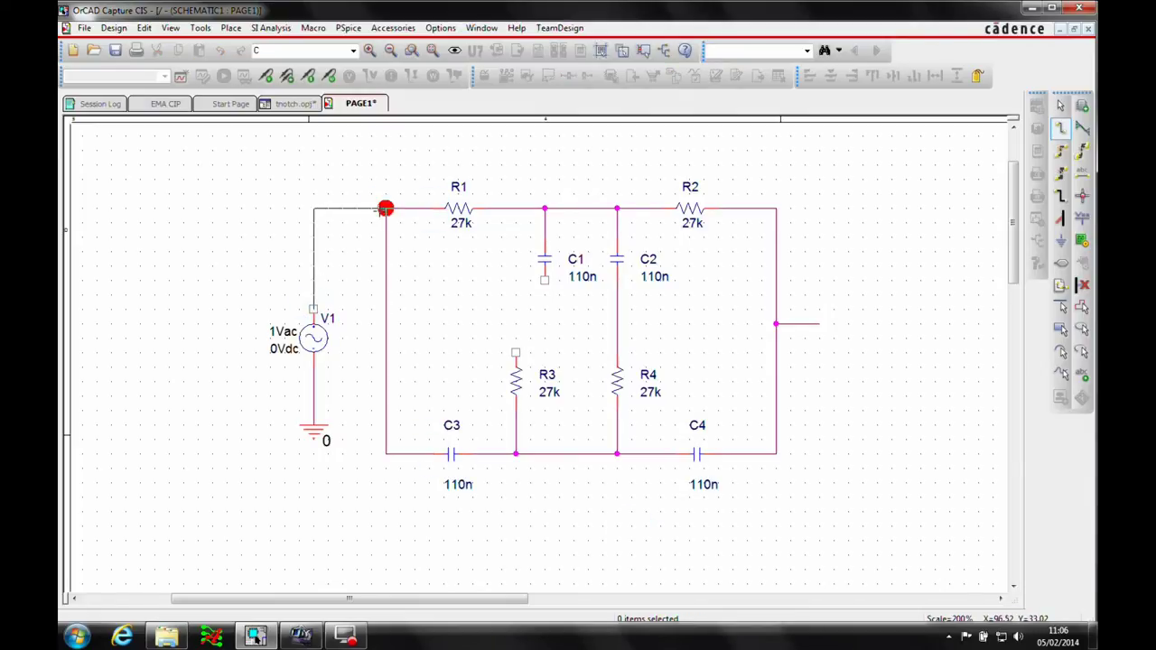
left_click(385, 207)
key("Escape")
left_click_drag(325, 341, 325, 255)
left_click(366, 312)
Step: Draw the middle wire from the R4–C2 node to V1's lower lead, joining C1 and R3
key("w")
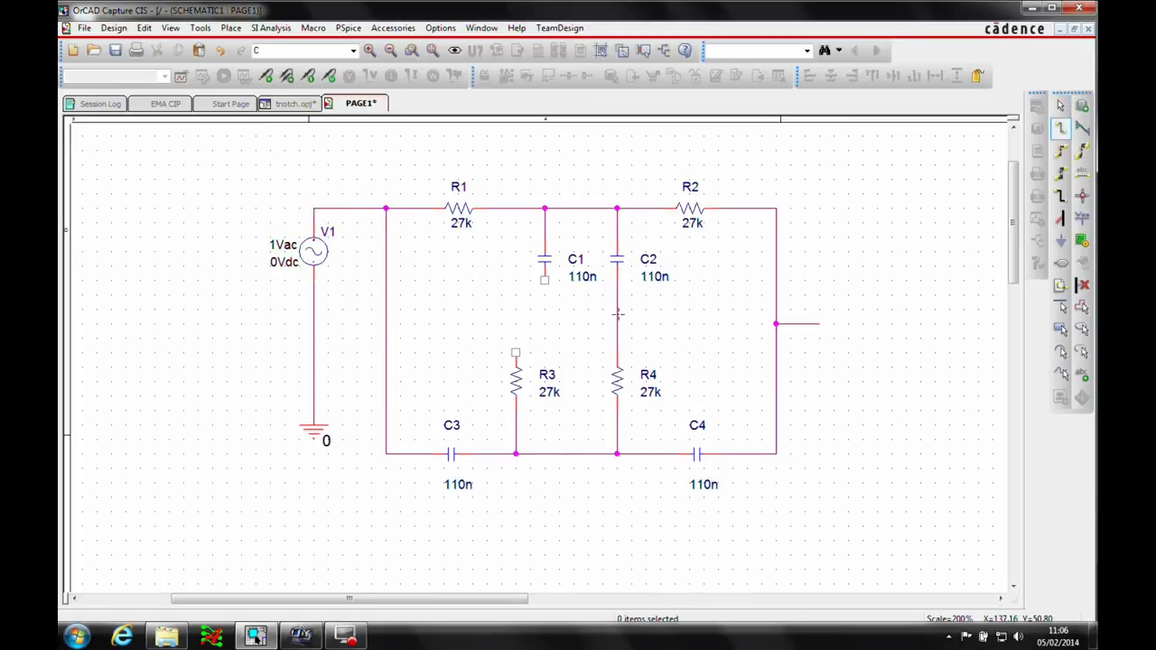
left_click(617, 323)
left_click(314, 323)
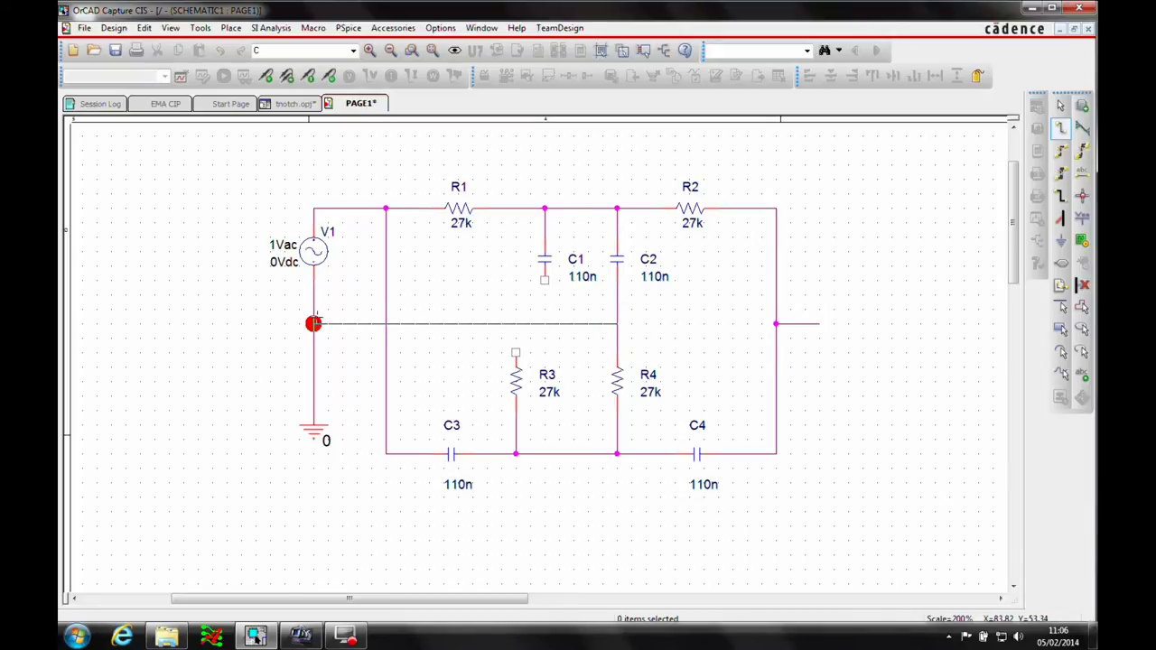
left_click(544, 278)
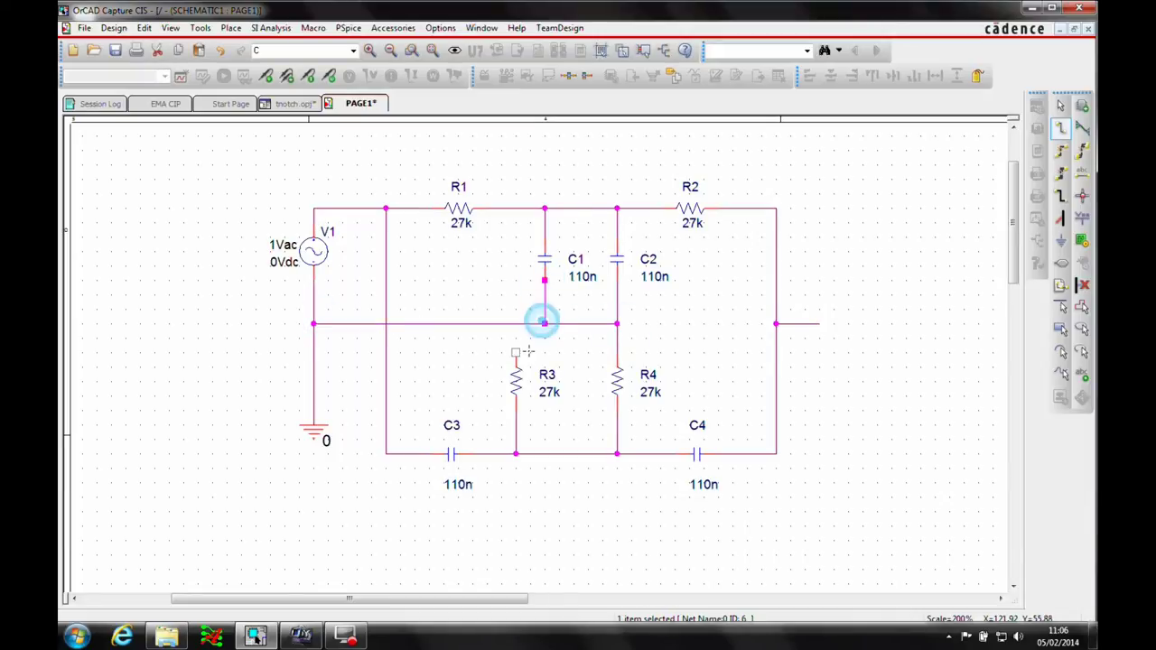
left_click(545, 323)
left_click(514, 323)
left_click(515, 352)
key("Escape")
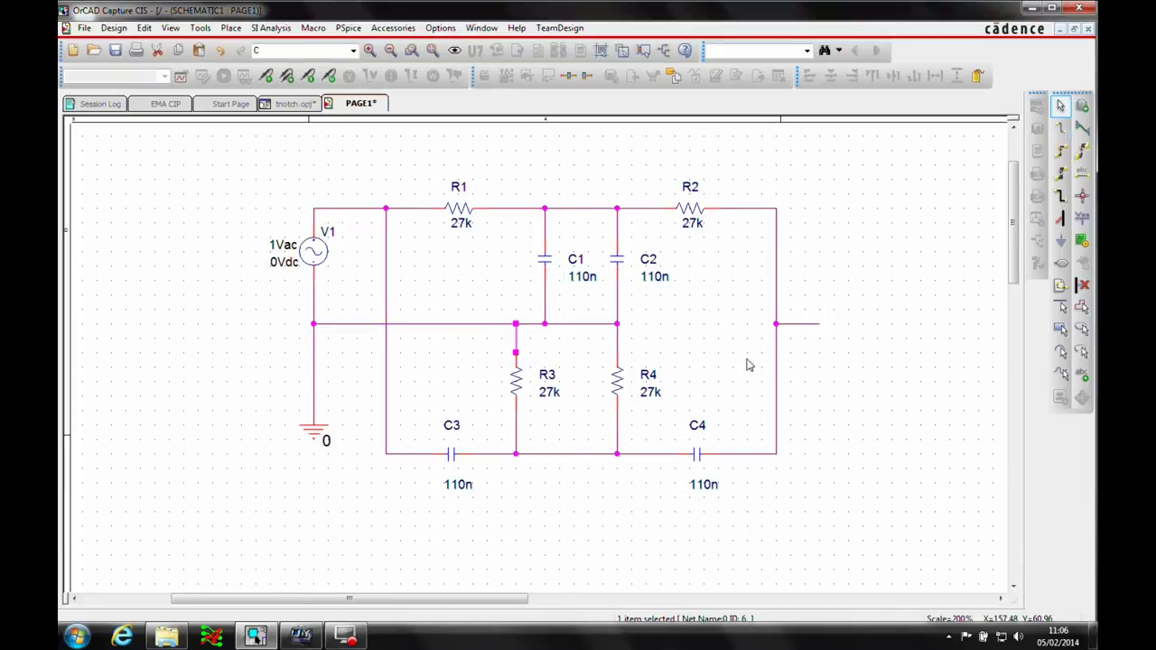
Step: Save the schematic and create a new simulation profile named acsweep
left_click(116, 51)
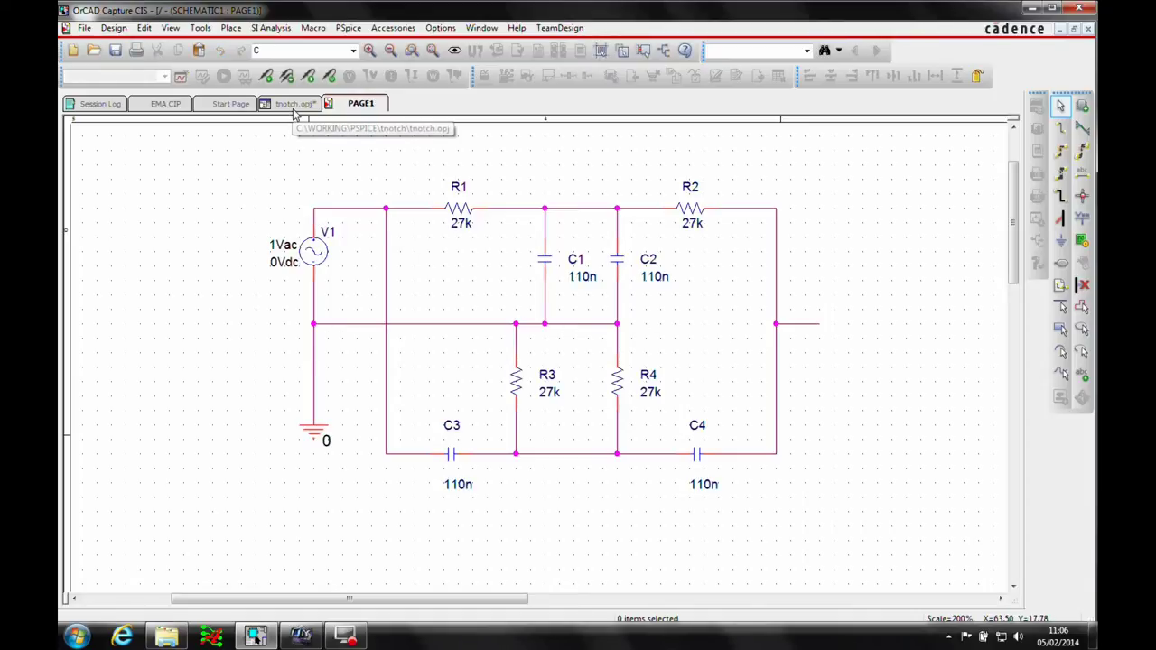
left_click(356, 29)
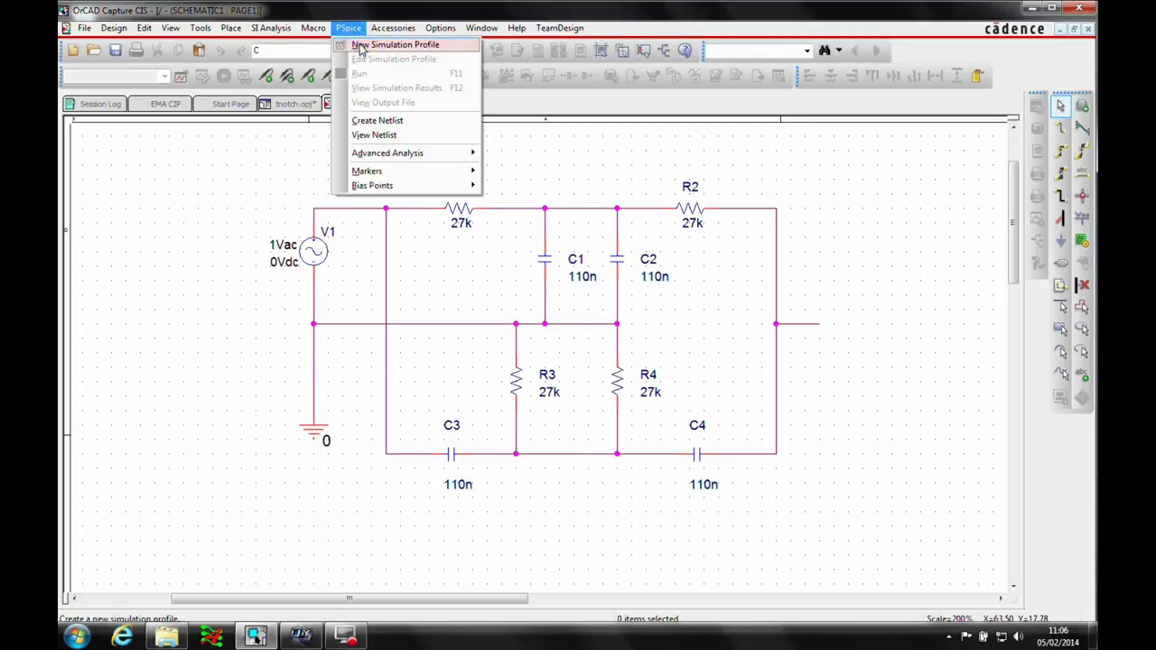
left_click(361, 44)
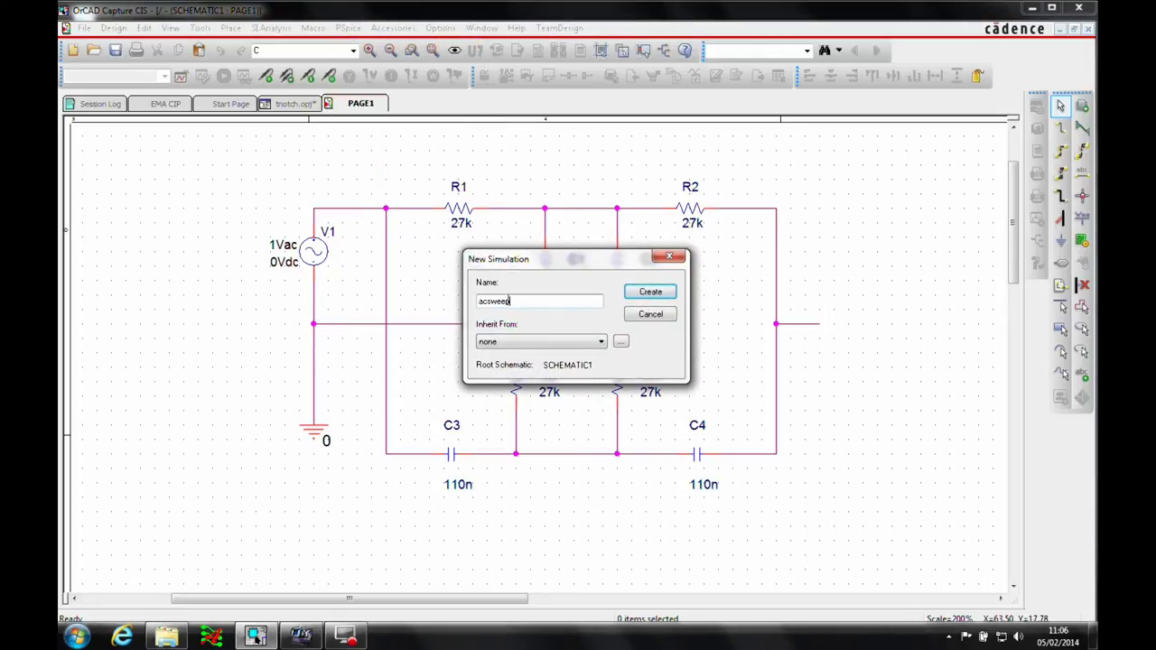
left_click(641, 298)
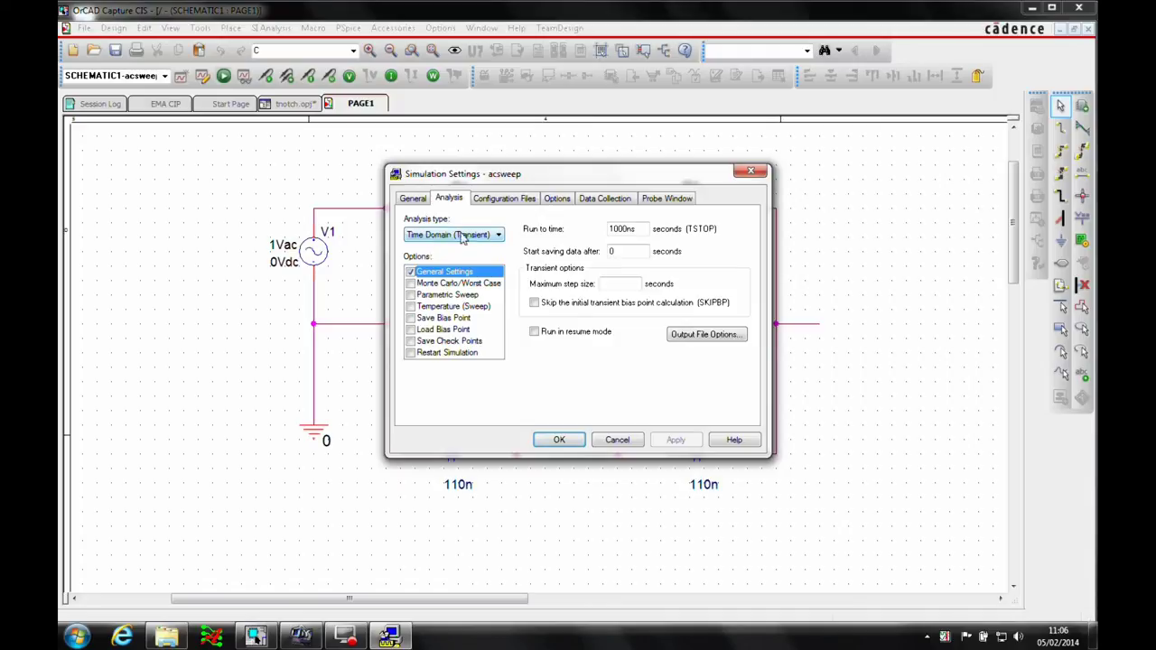
Step: Set AC Sweep/Noise analysis, logarithmic decade, start 1, end 100k, 100 points per decade
left_click(465, 236)
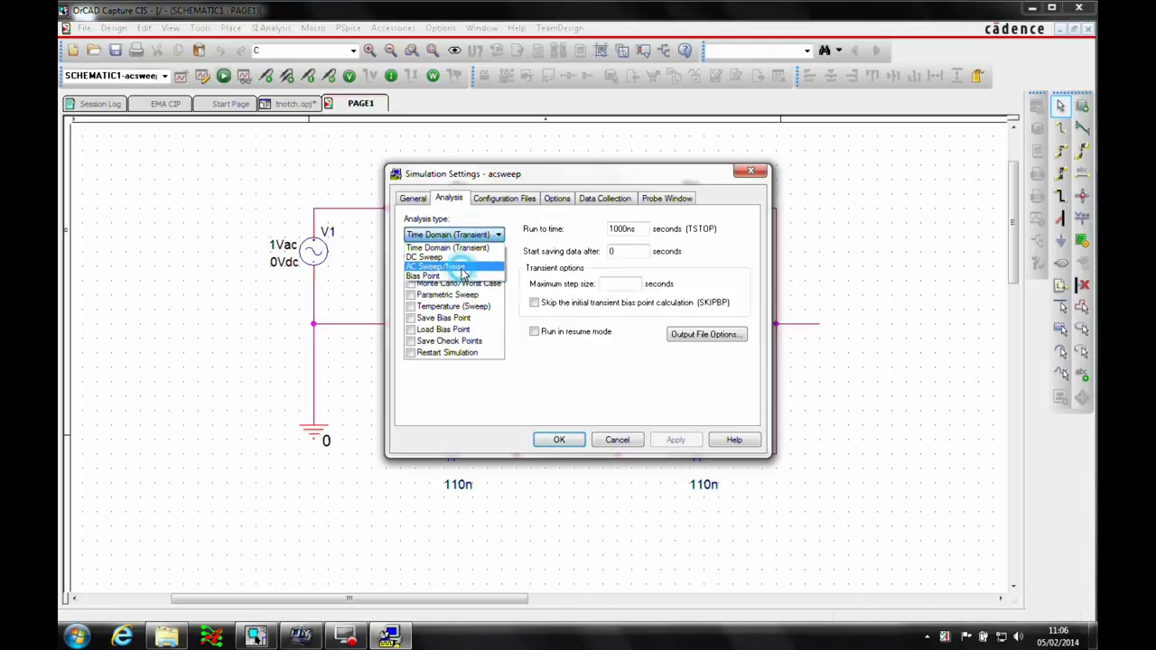
left_click(456, 263)
left_click(717, 234)
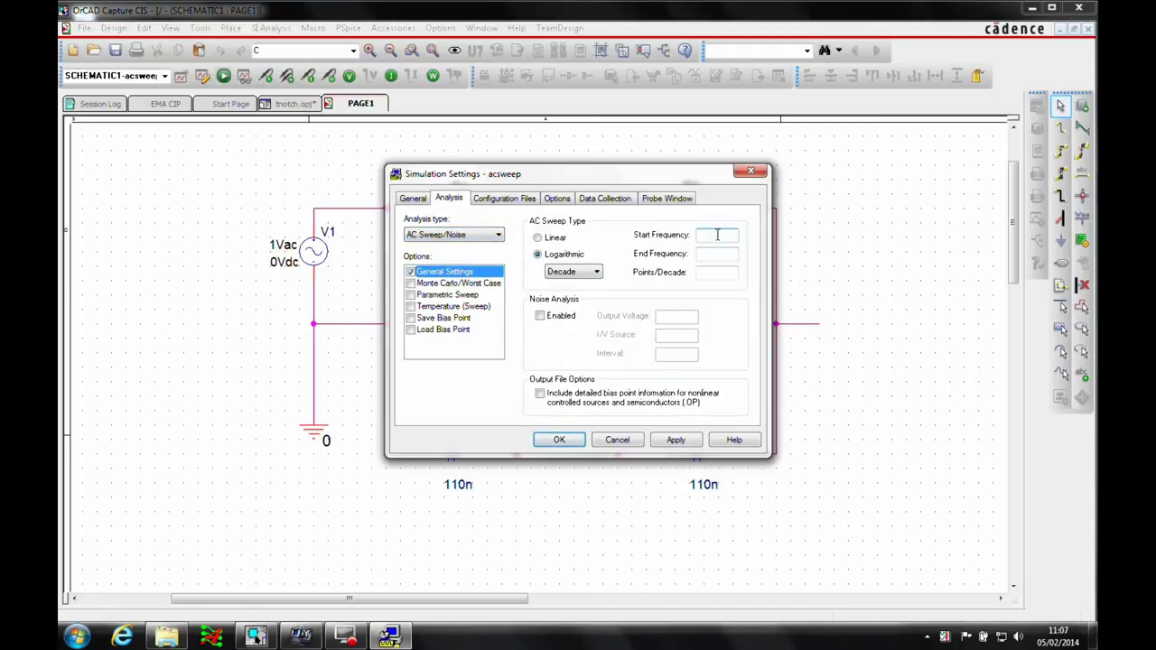
left_click(731, 252)
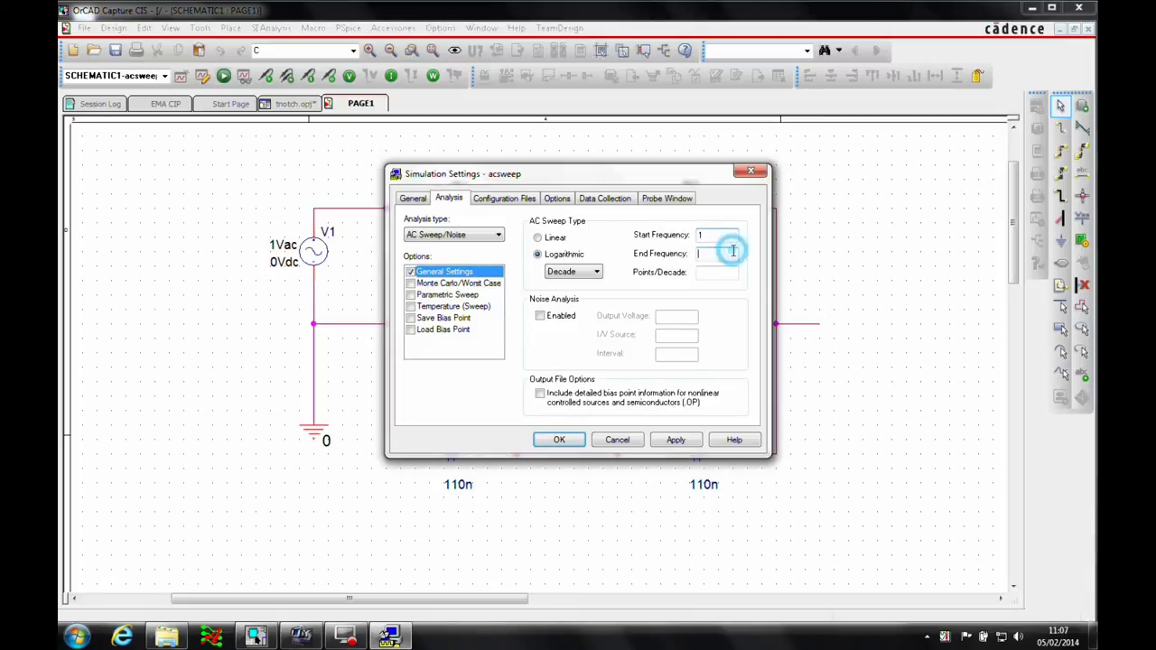
type("100")
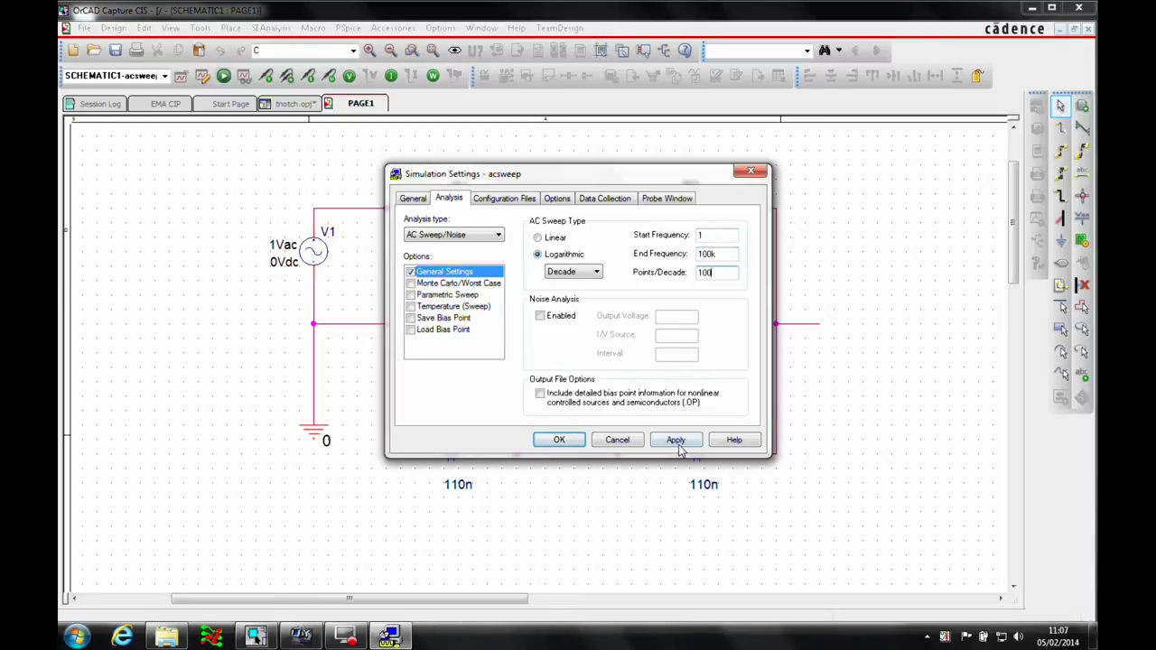
left_click(675, 440)
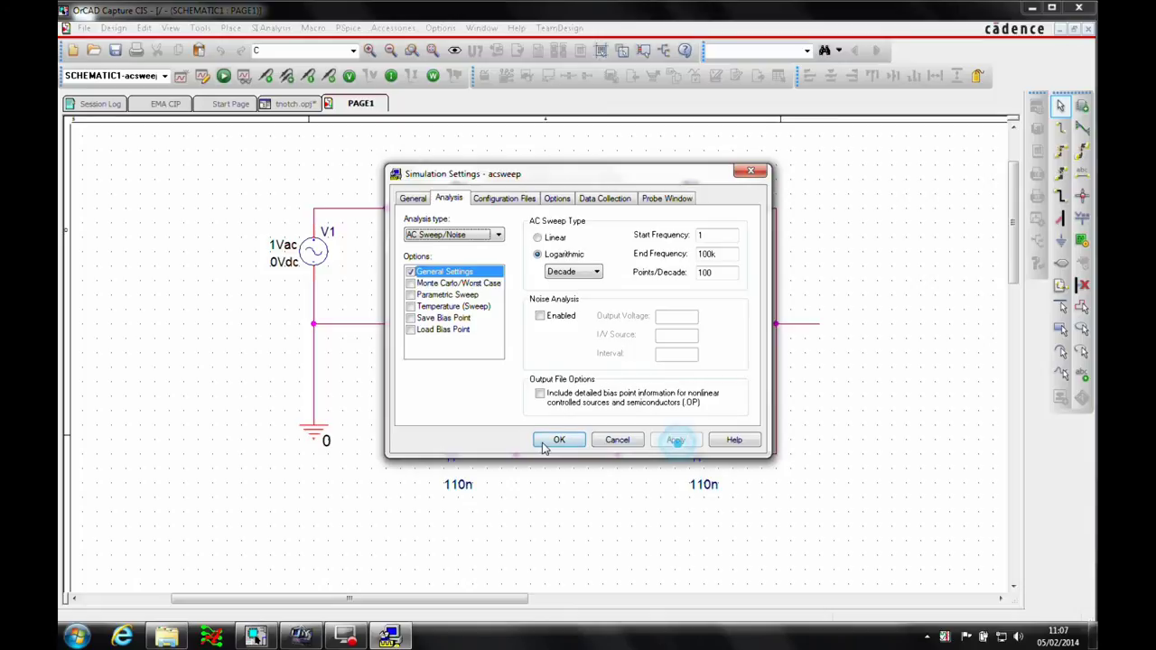
left_click(559, 439)
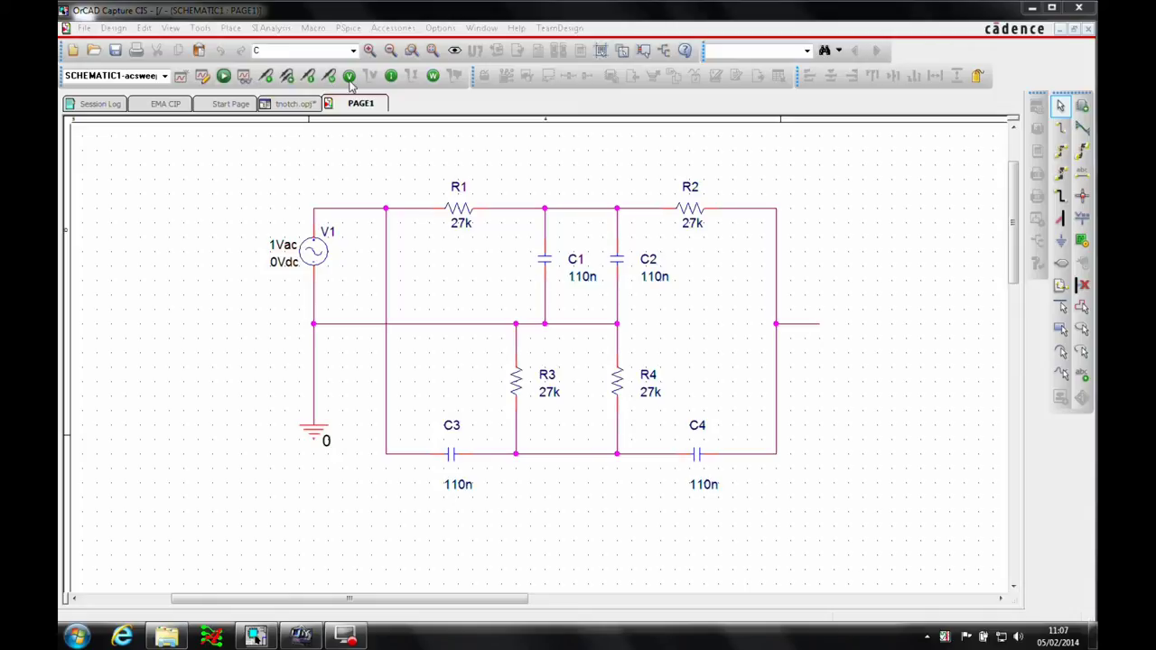
Step: Place a dB Magnitude of Voltage marker on the output node
left_click(349, 27)
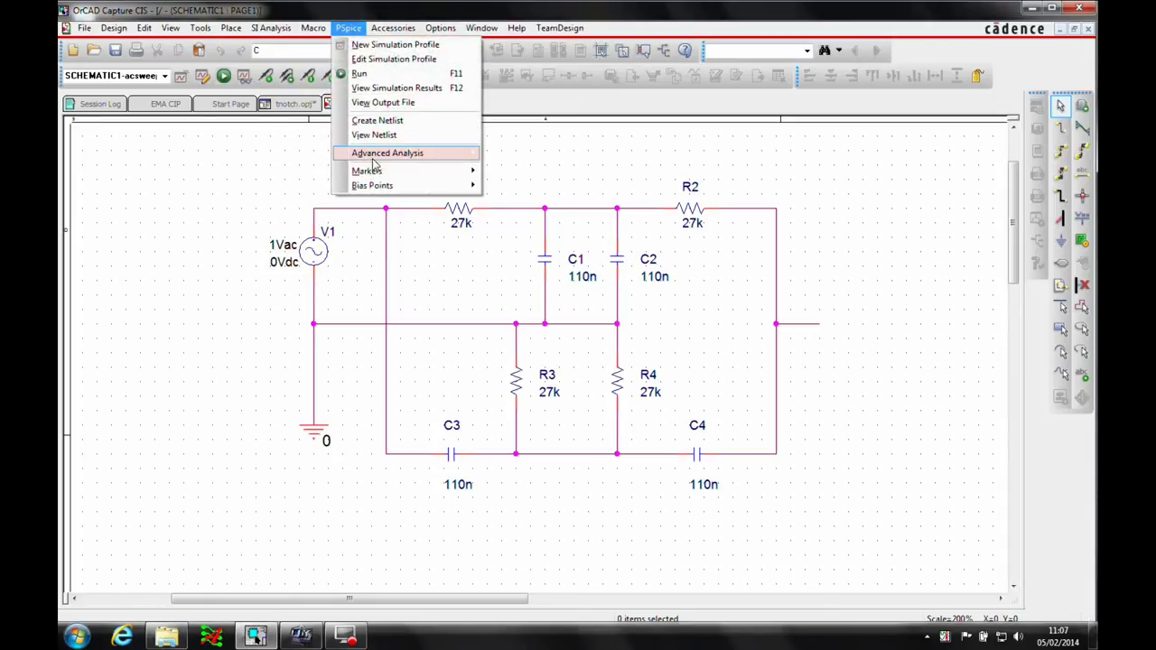
mouse_move(372, 170)
mouse_move(519, 229)
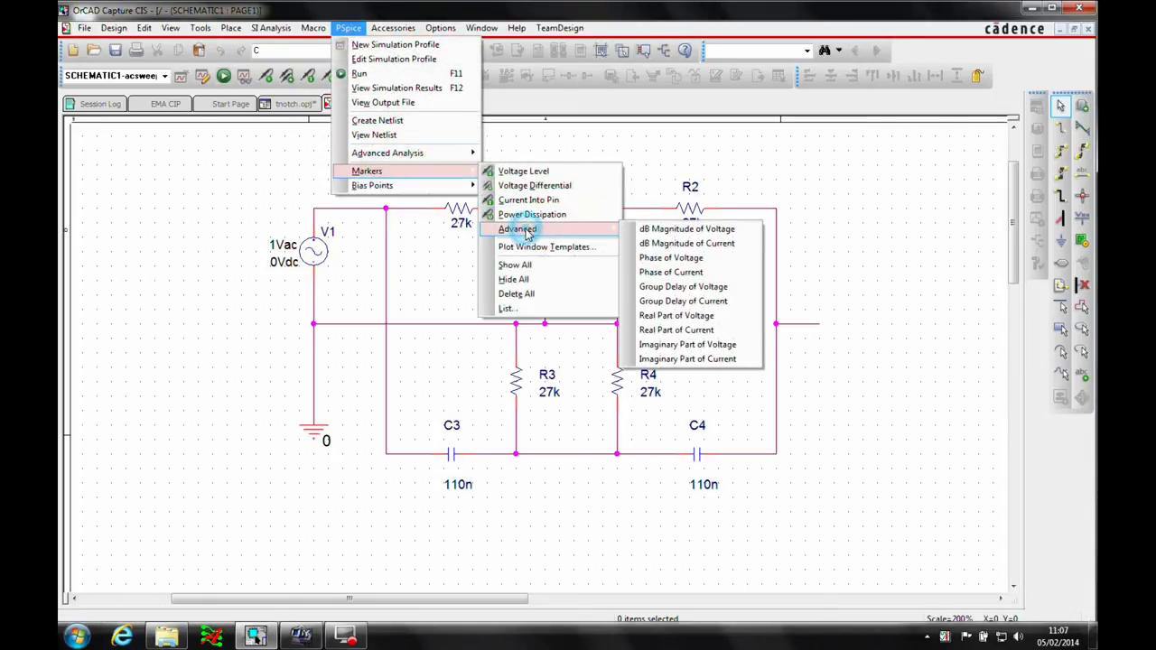
left_click(659, 230)
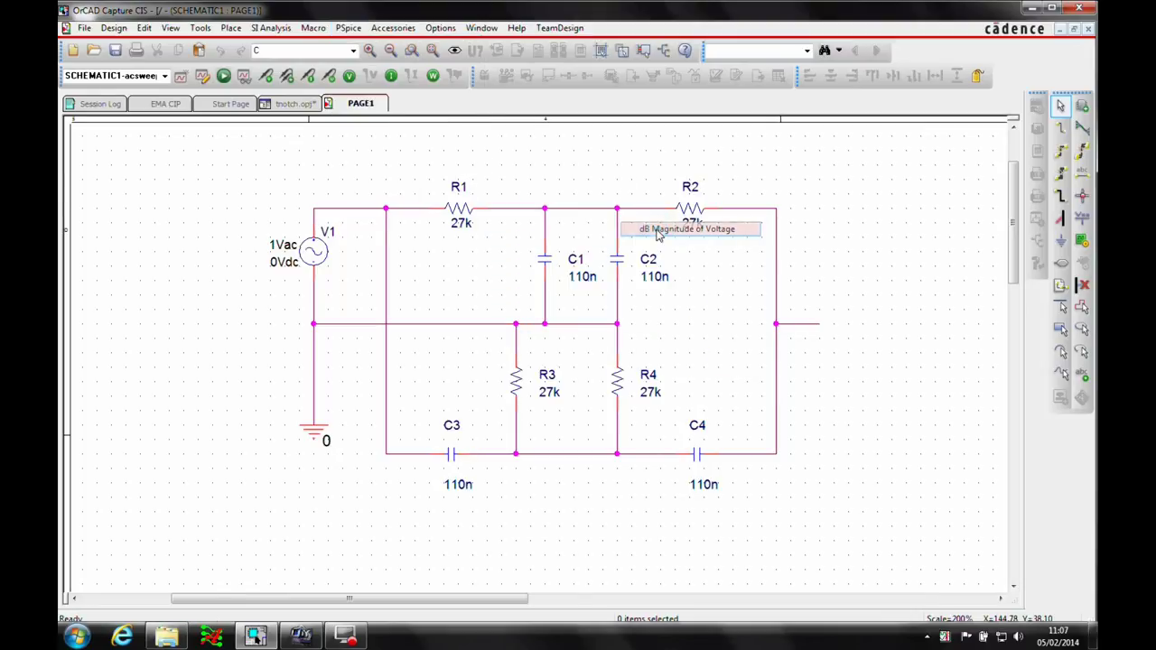
left_click(776, 323)
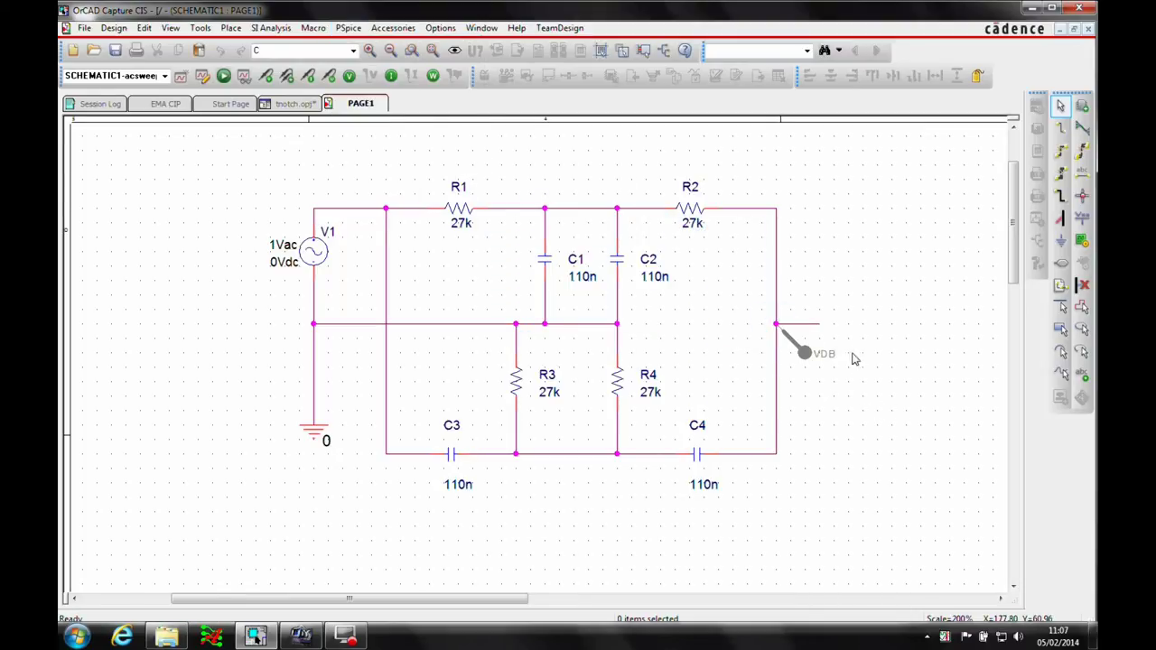
Step: Label the output wire with net alias 'out' and run the PSpice simulation
left_click(1081, 172)
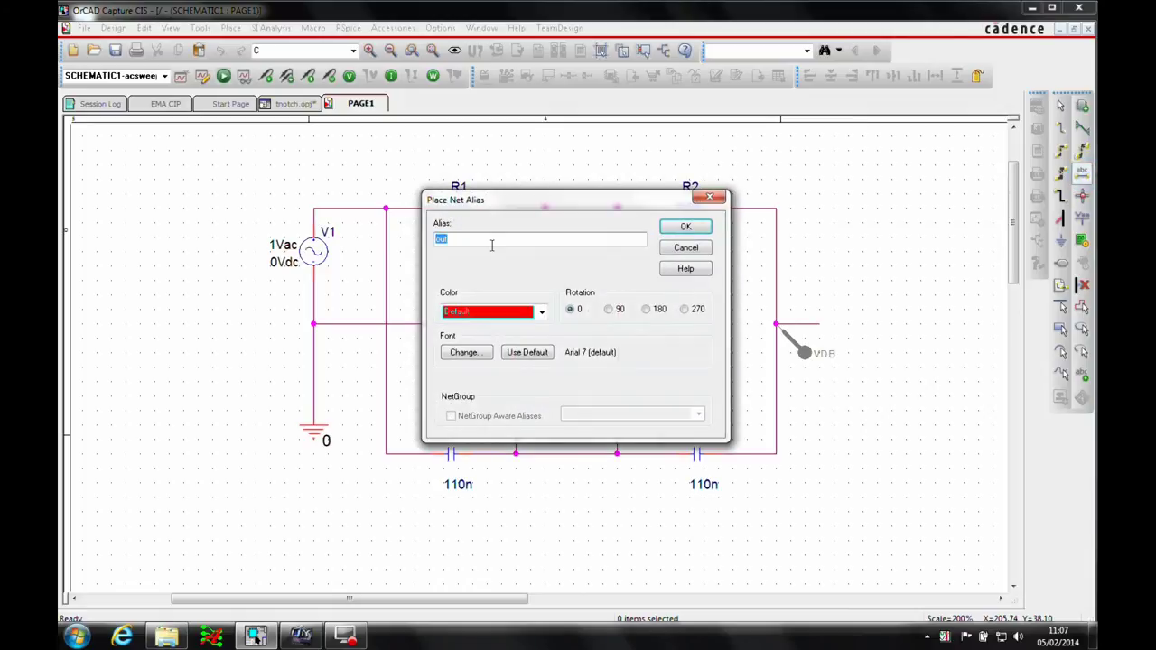
type("o")
left_click(673, 226)
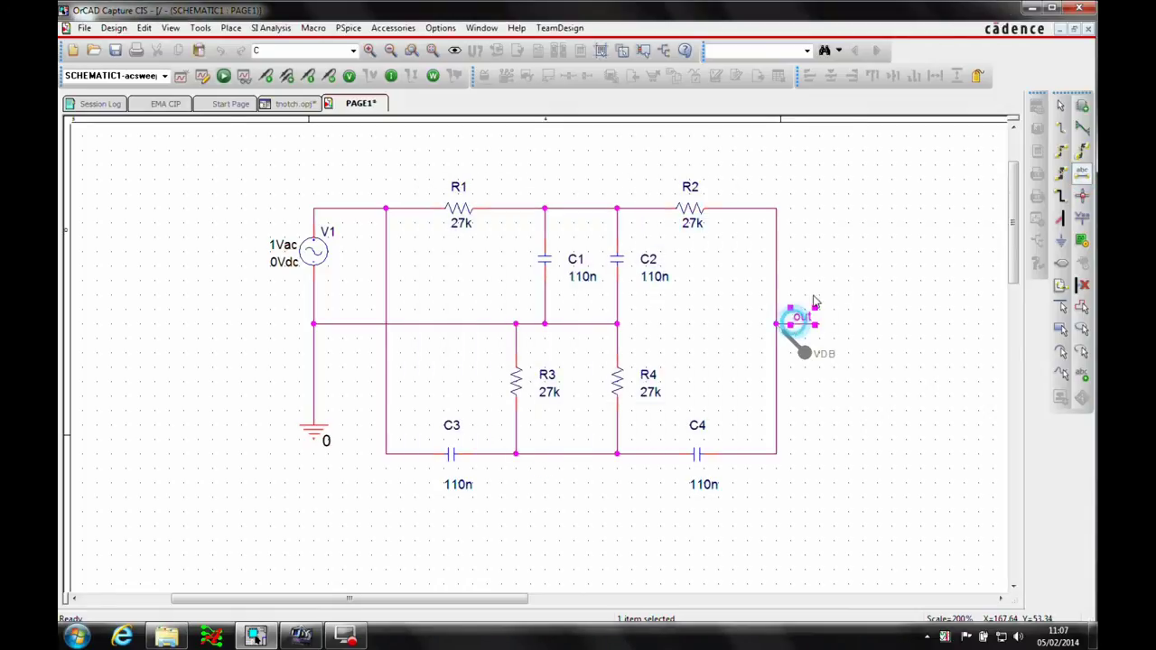
left_click(790, 322)
key("Escape")
left_click(862, 255)
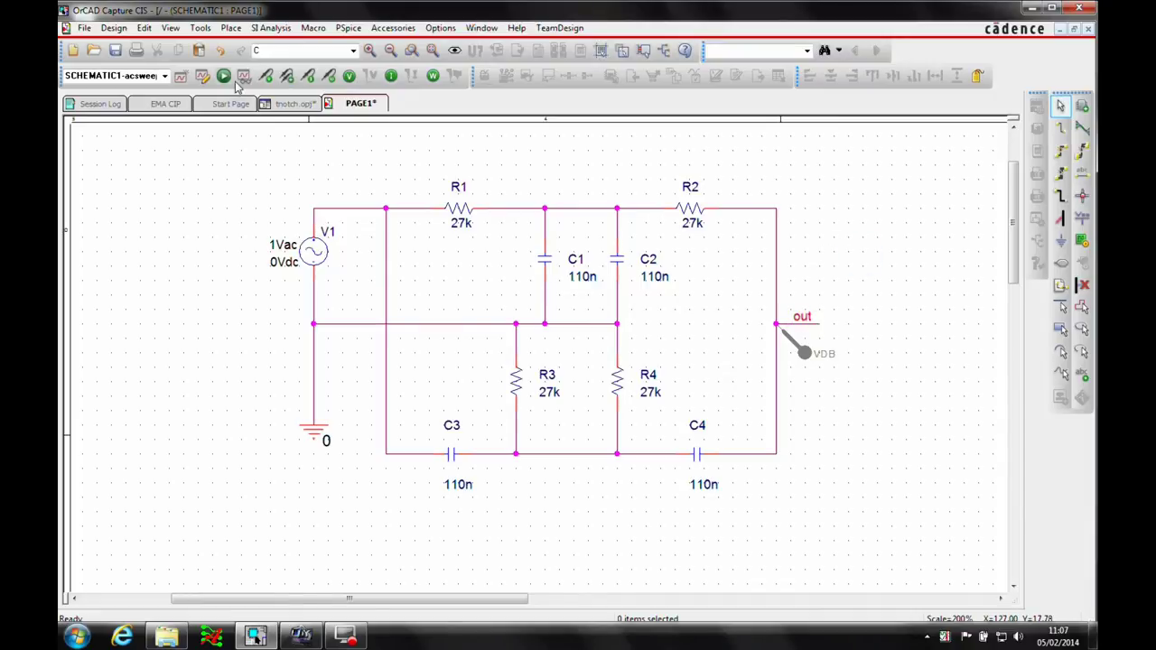
left_click(222, 76)
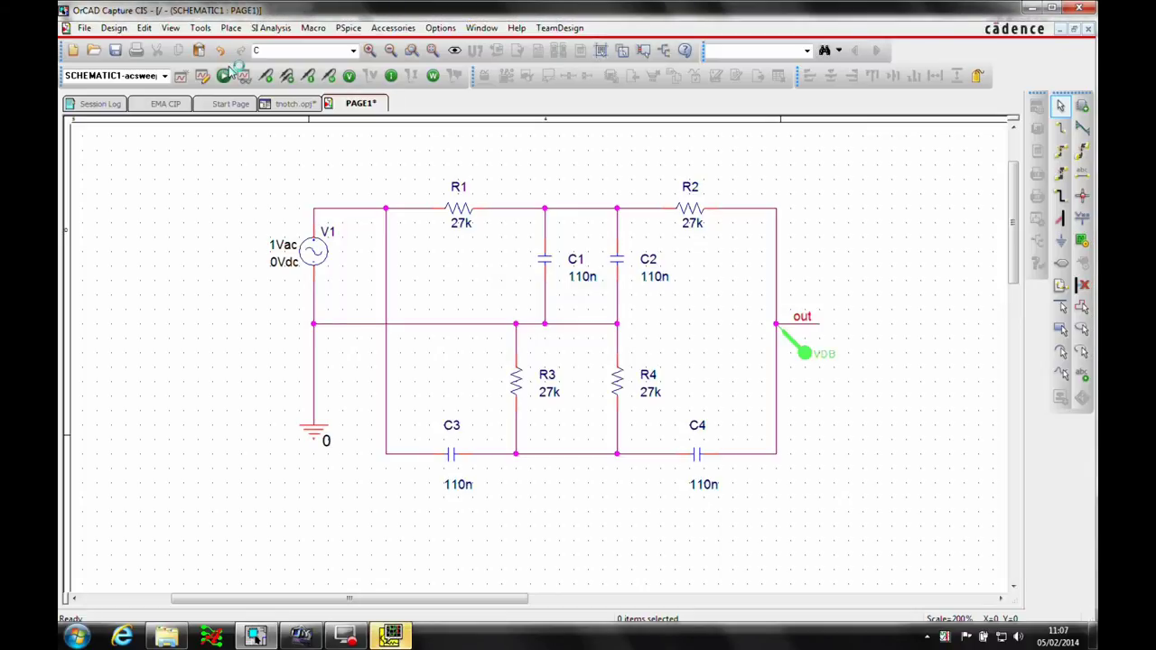
Step: Switch to PSpice A/D to view the DB(V(out)) notch plot and reach Trace > Cursor
left_click(411, 639)
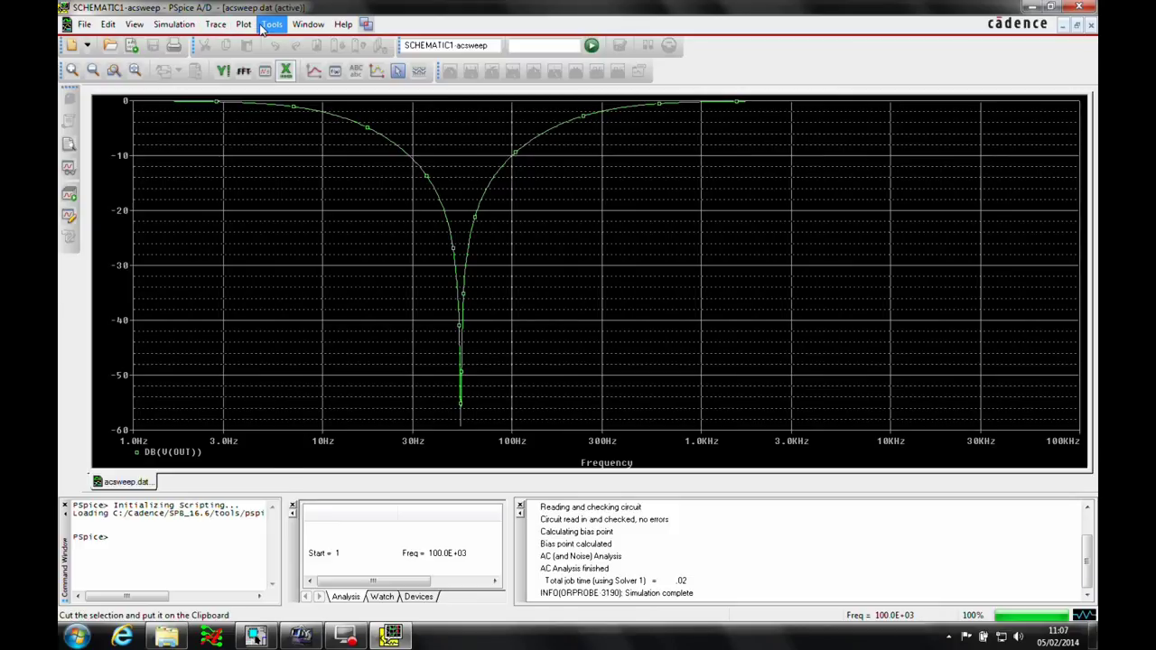
left_click(219, 27)
mouse_move(263, 129)
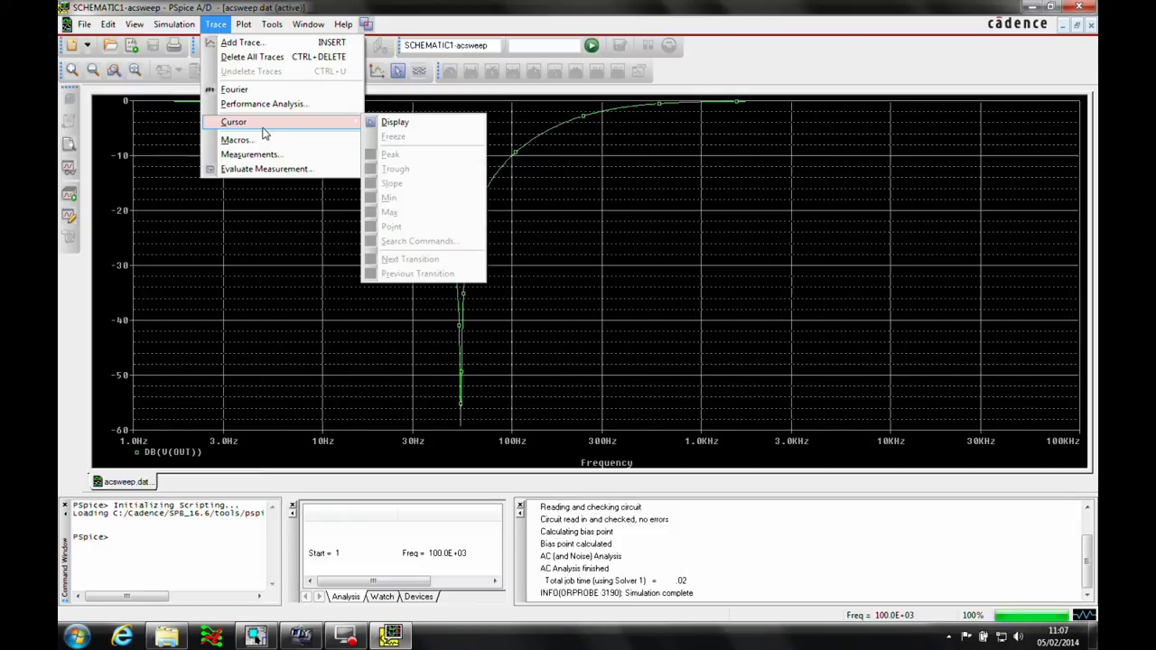
Step: Place a cursor on the DB(V(OUT)) notch trough, reading 53.70 Hz at about -59.35 dB
left_click(389, 121)
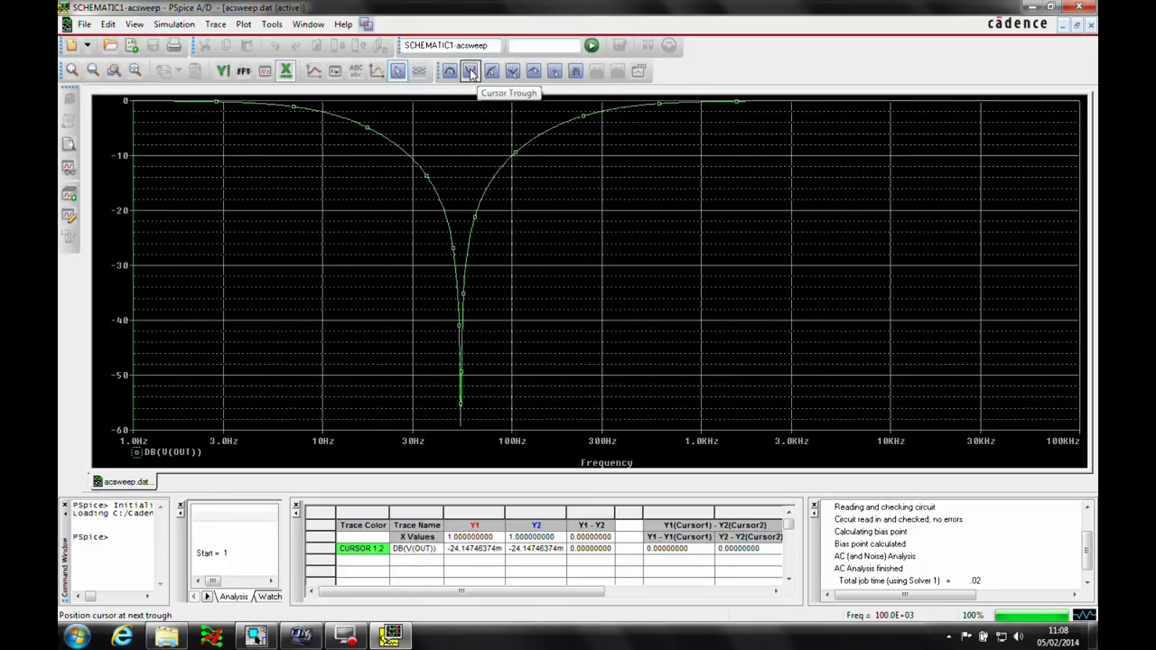
left_click(471, 73)
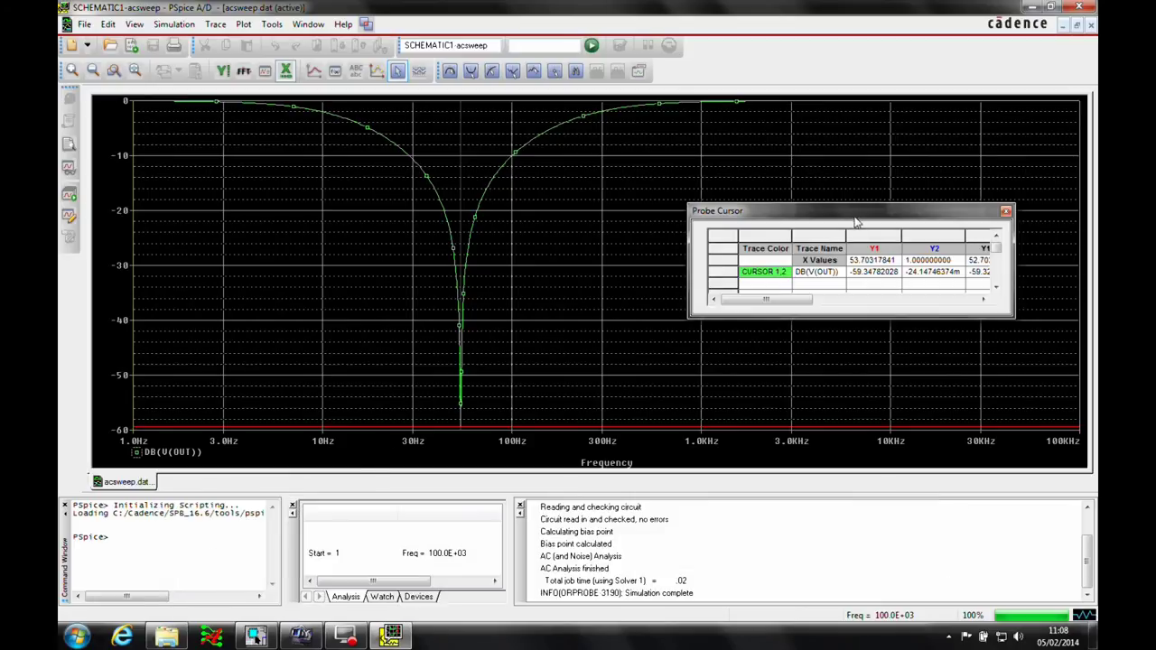
left_click_drag(852, 221, 761, 506)
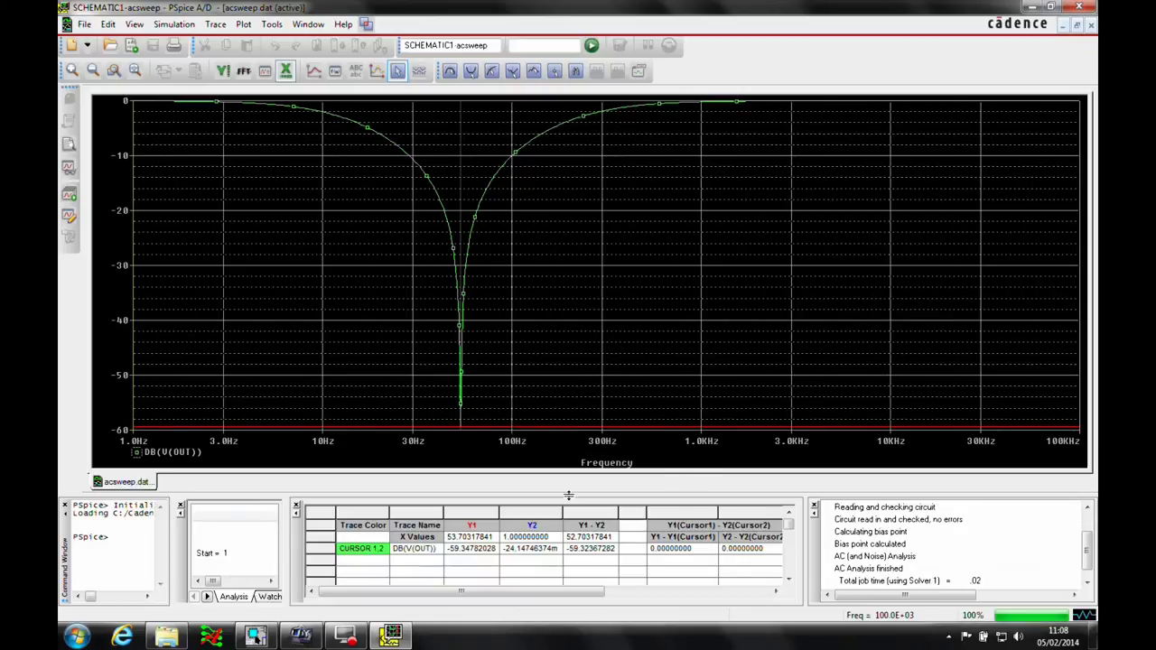
left_click(113, 71)
left_click_drag(398, 339, 512, 426)
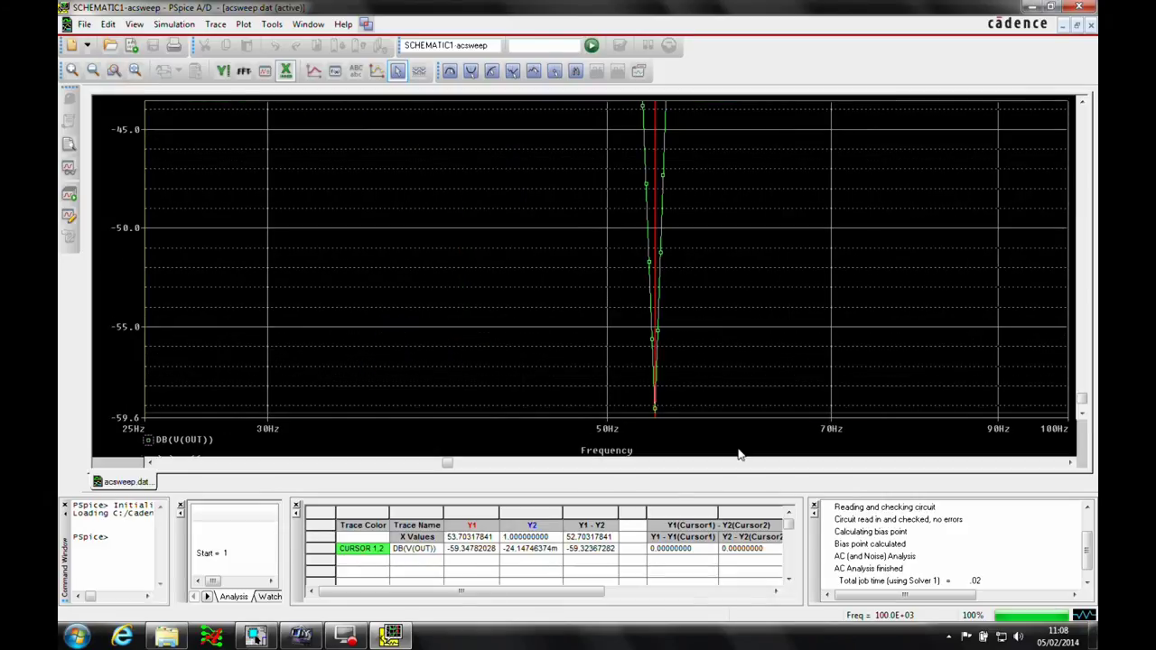
left_click(133, 72)
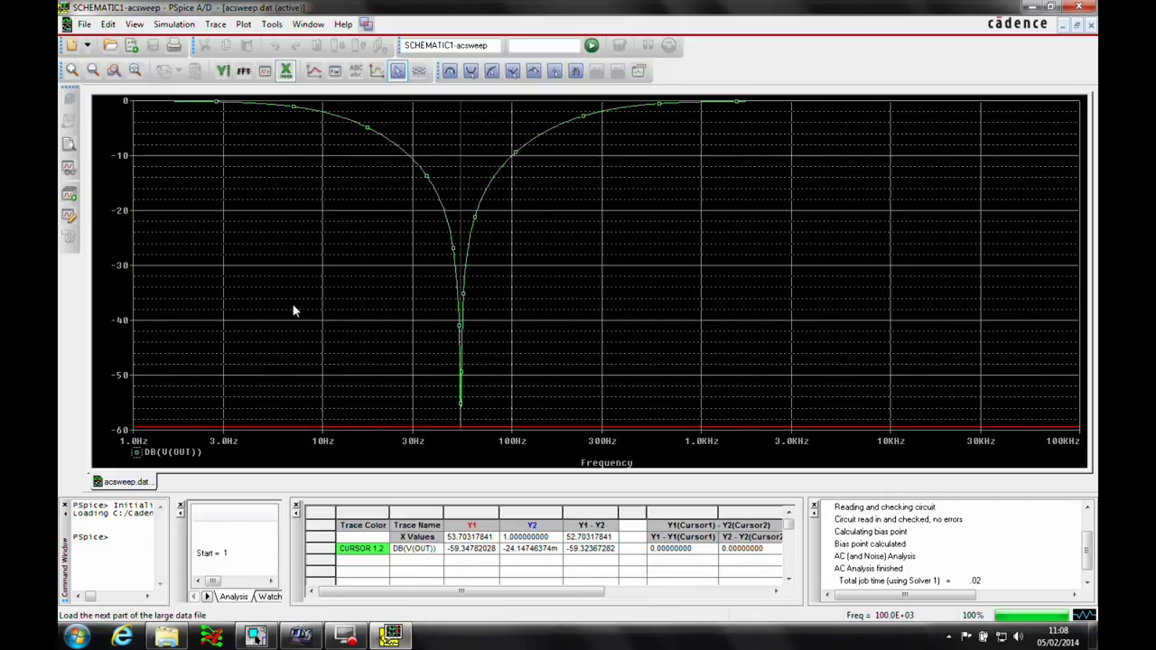
Step: Delete the DB(V(OUT)) trace and plot linear V(out), with currents and power hidden from the list
left_click(173, 456)
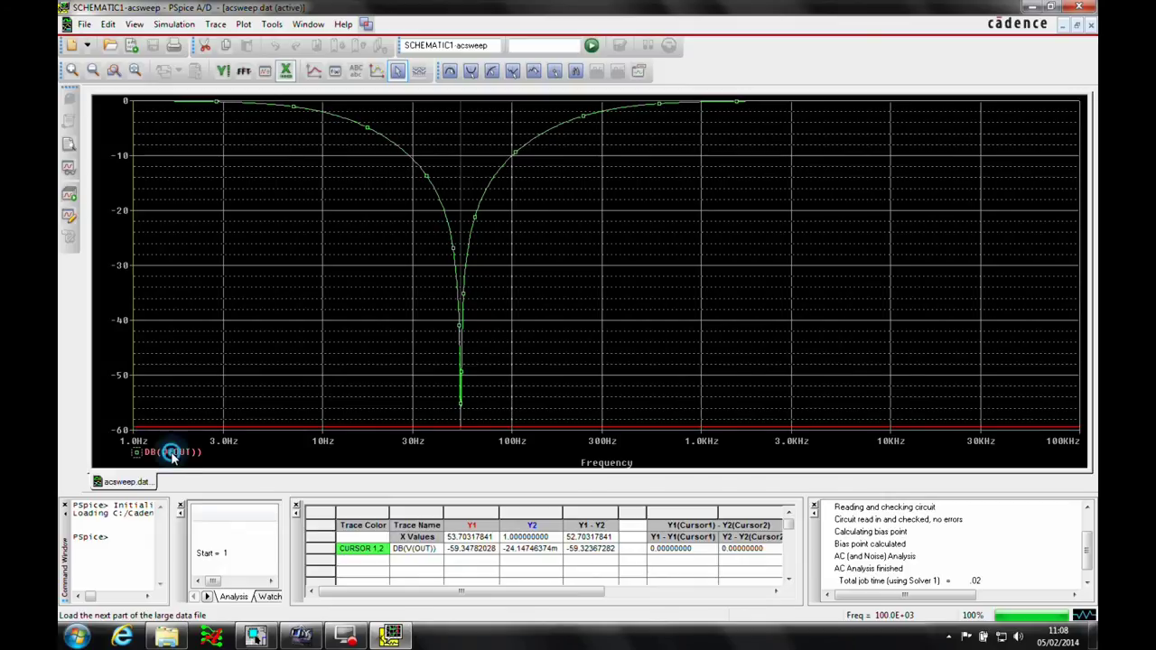
key("Delete")
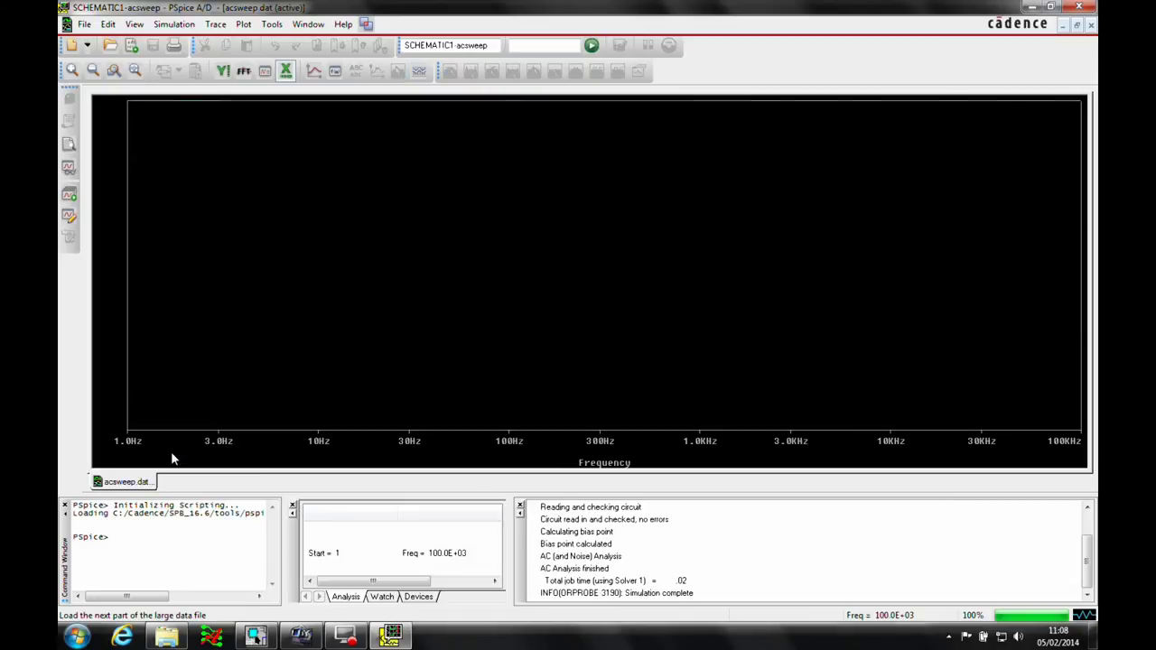
left_click(216, 24)
left_click(227, 42)
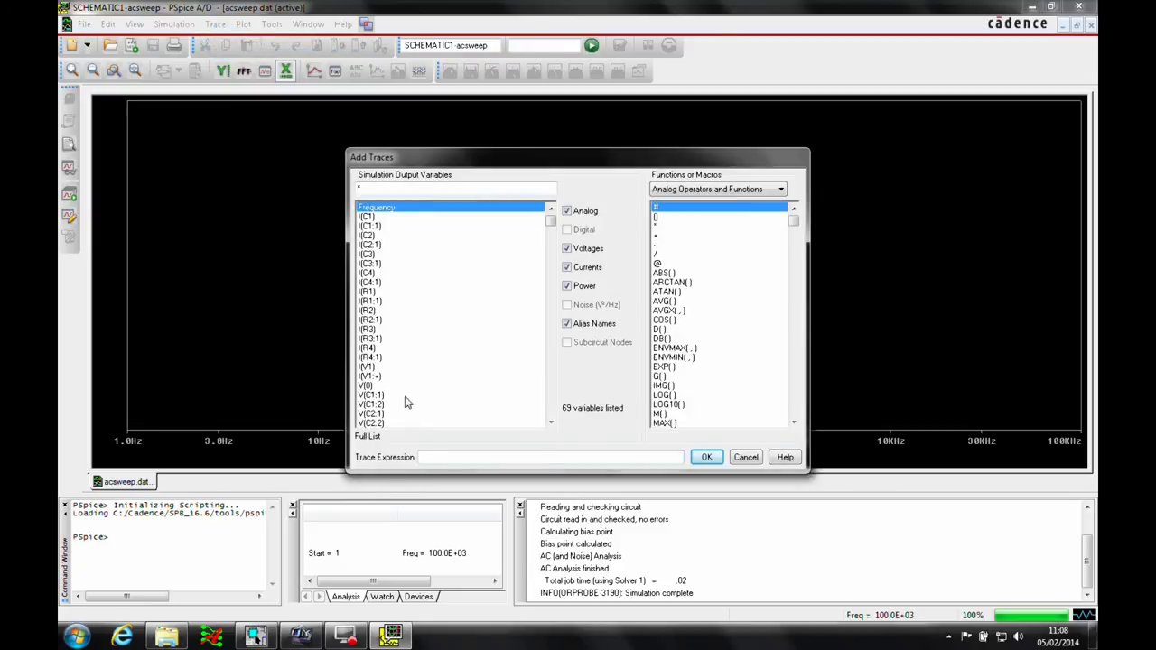
left_click_drag(458, 166, 449, 116)
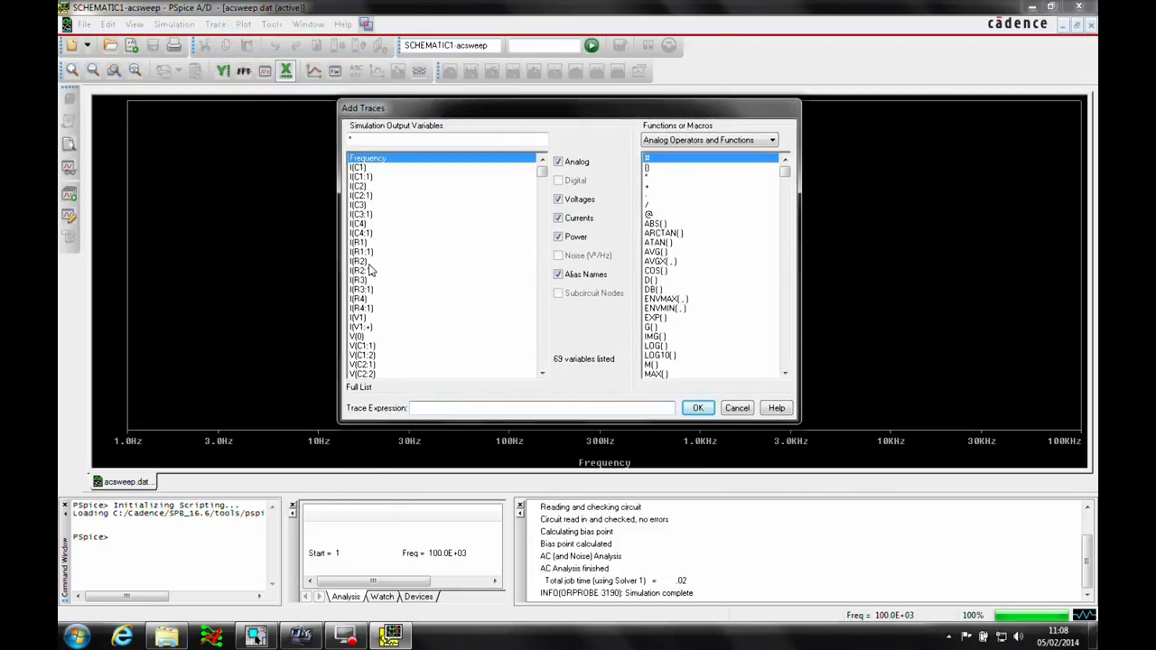
left_click(559, 219)
left_click(558, 236)
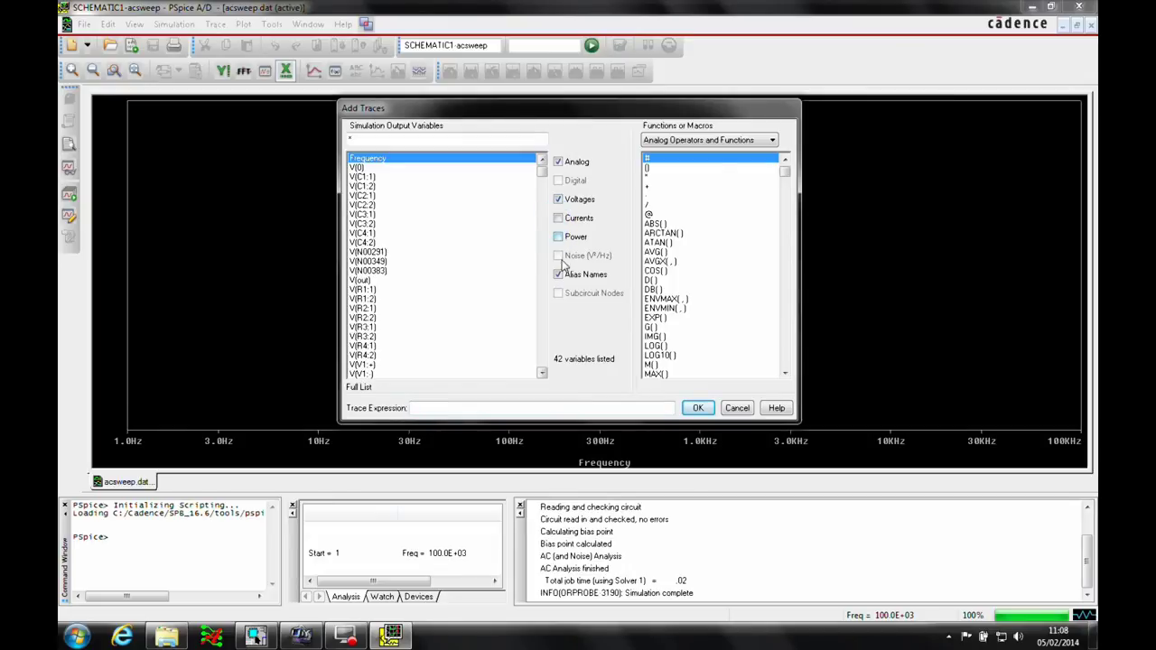
left_click(361, 281)
left_click(697, 407)
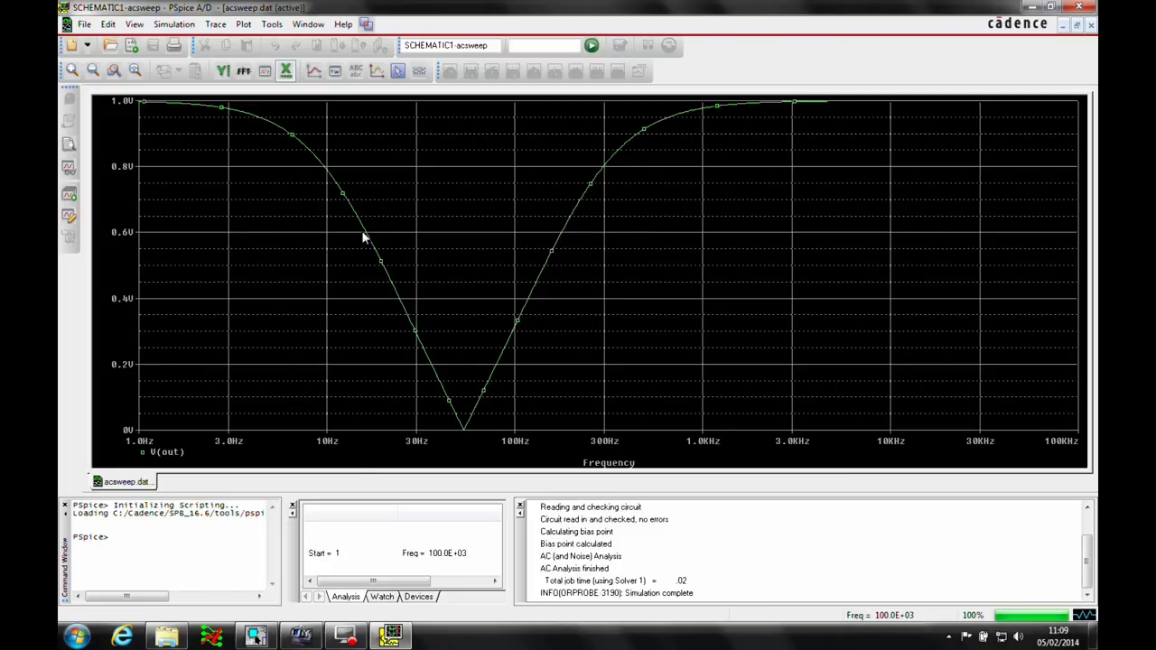
Step: Delete the V(out) trace and plot DB(V(out)), showing the notch near 54 Hz at about -55 dB
left_click(162, 455)
key("Delete")
left_click(216, 24)
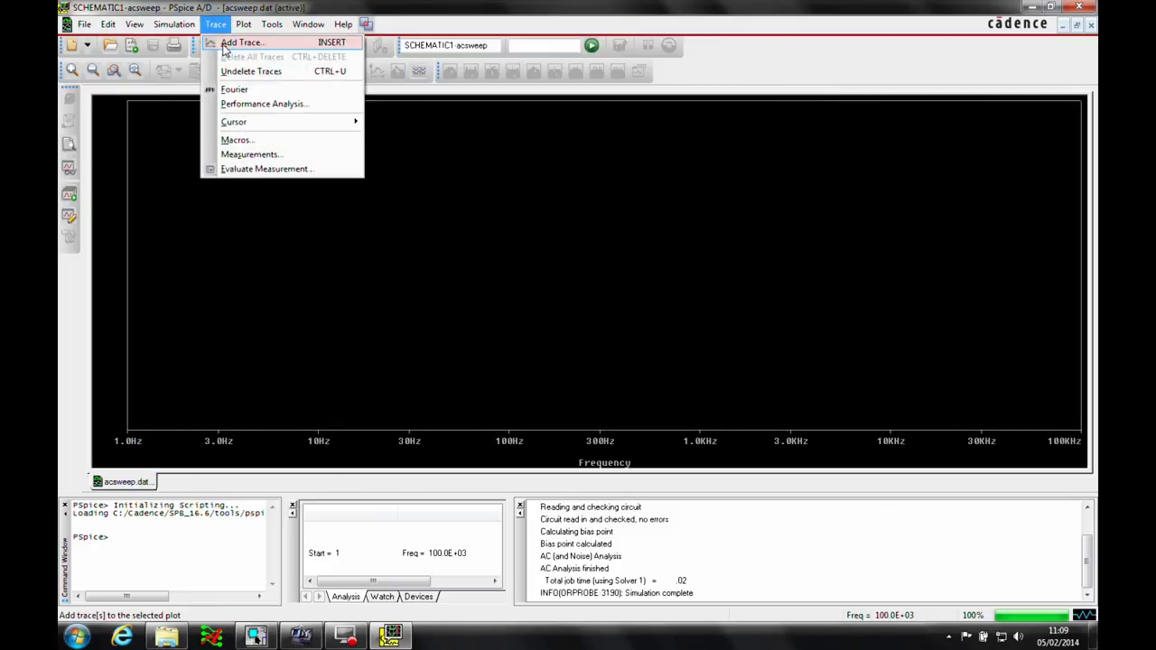
left_click(240, 42)
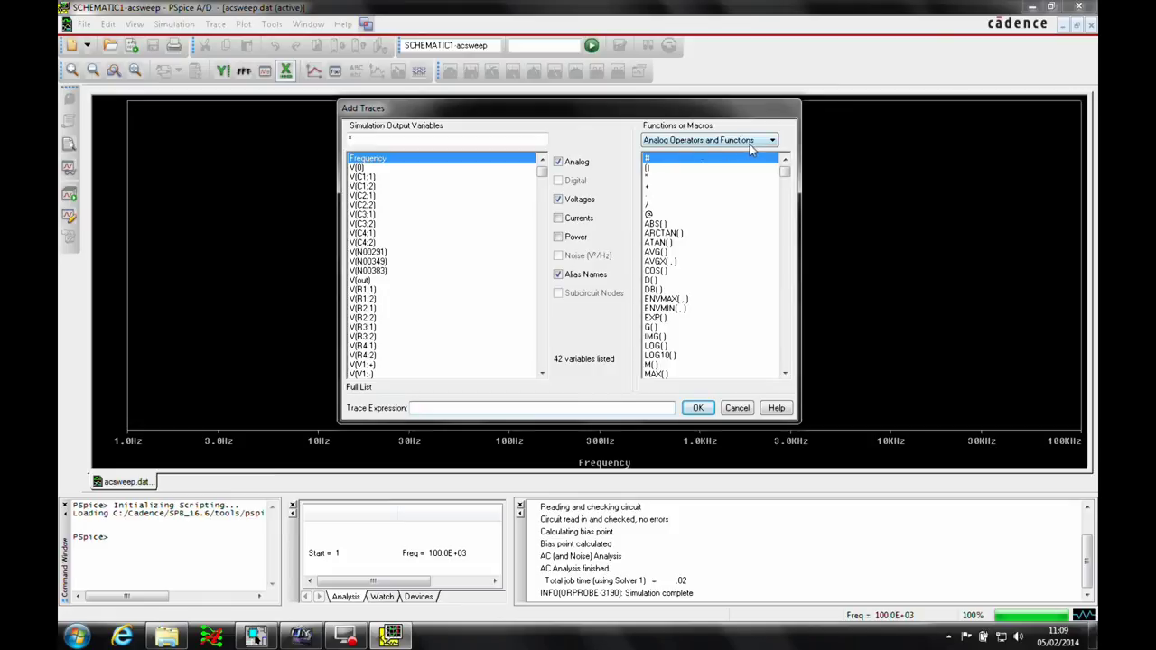
left_click(652, 291)
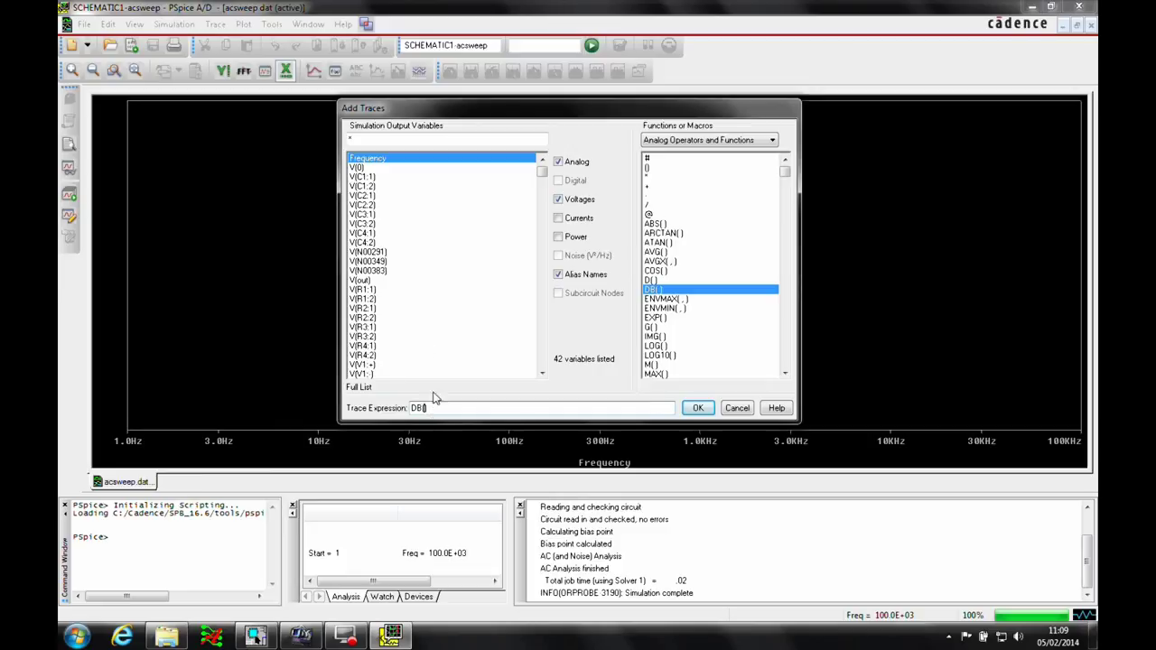
left_click(359, 281)
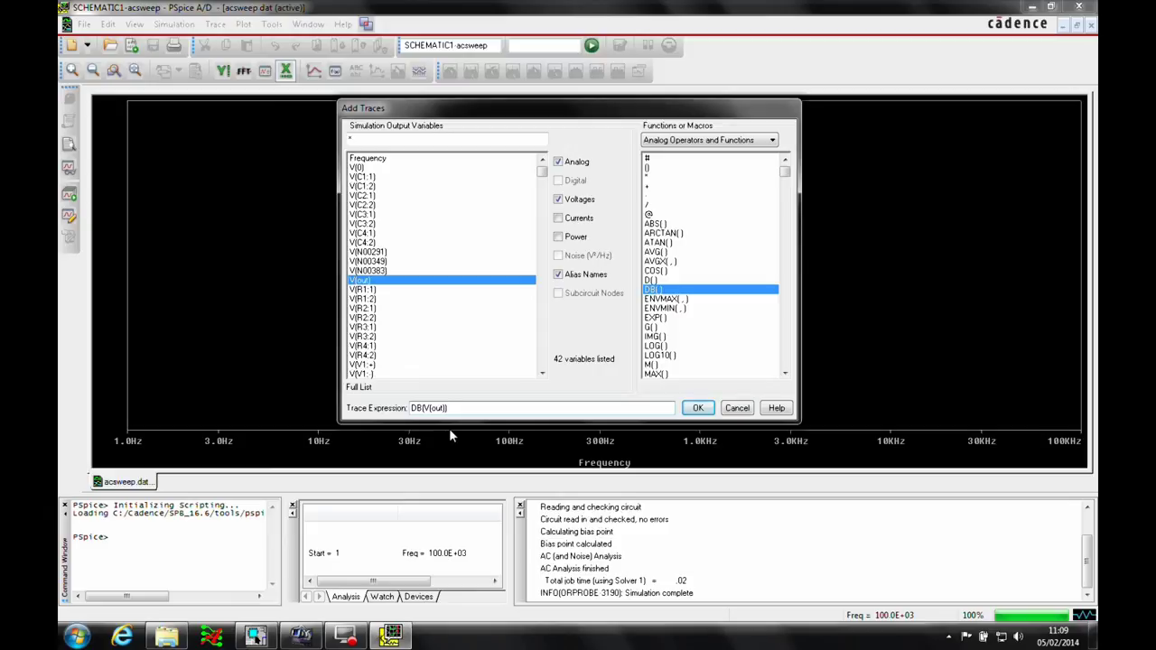
left_click(697, 407)
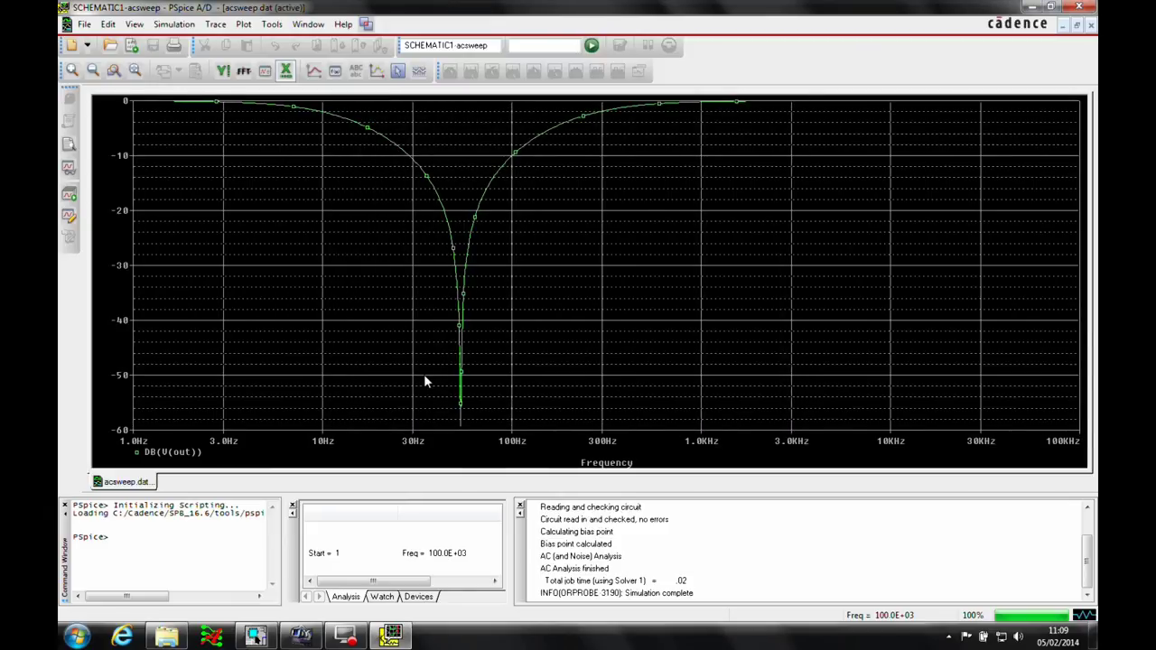